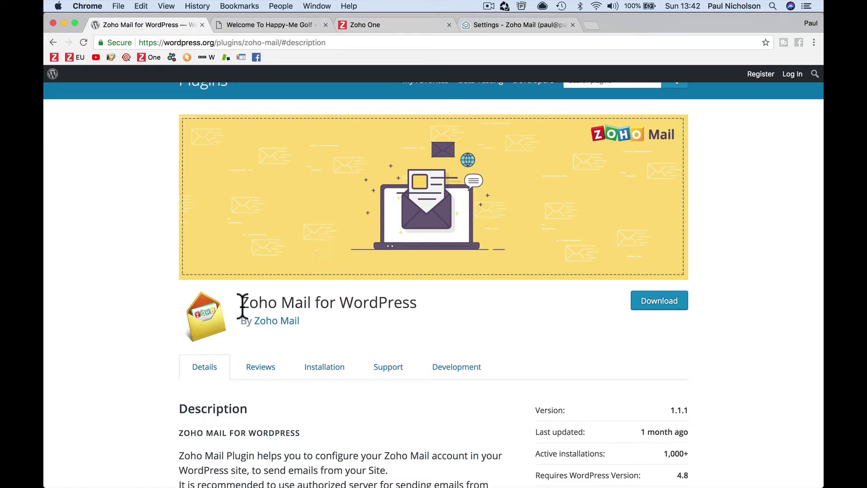
- Highlight the Zoho Mail for WordPress plugin title, then switch to the Happy-Me Golf site tab
drag(240, 304, 424, 310)
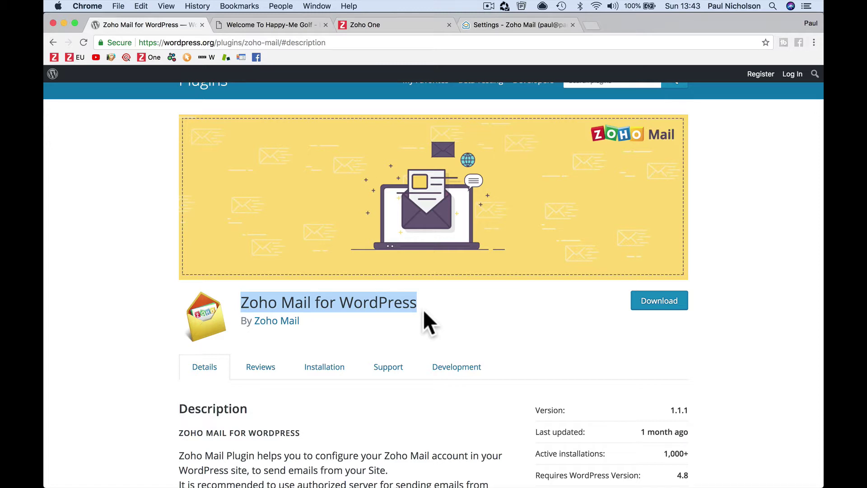
click(281, 25)
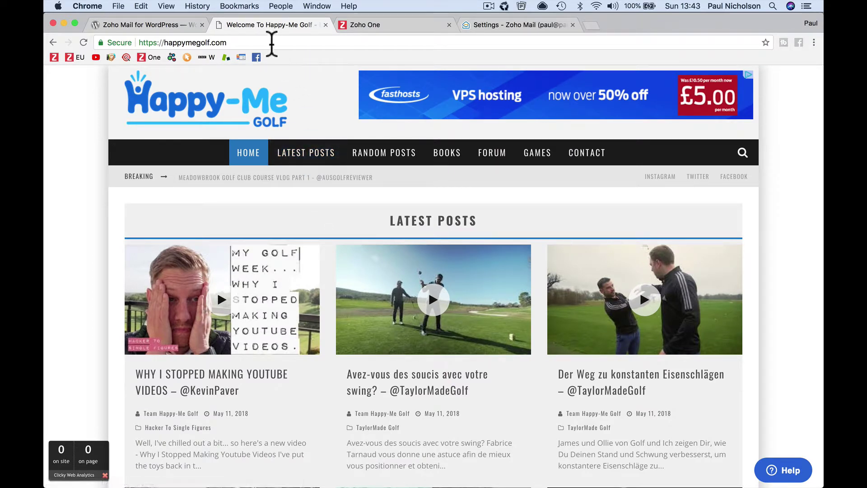
- Go to the Happy-Me Golf site's /wp-admin login page
click(270, 43)
click(270, 43)
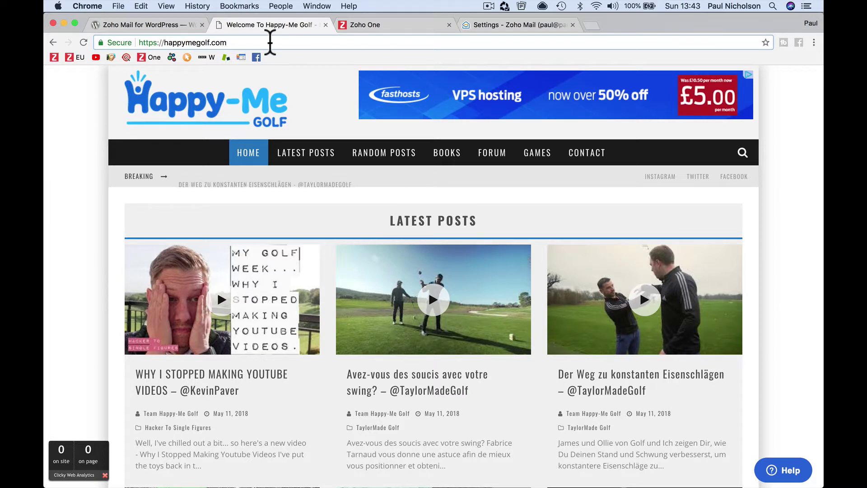
text(/)
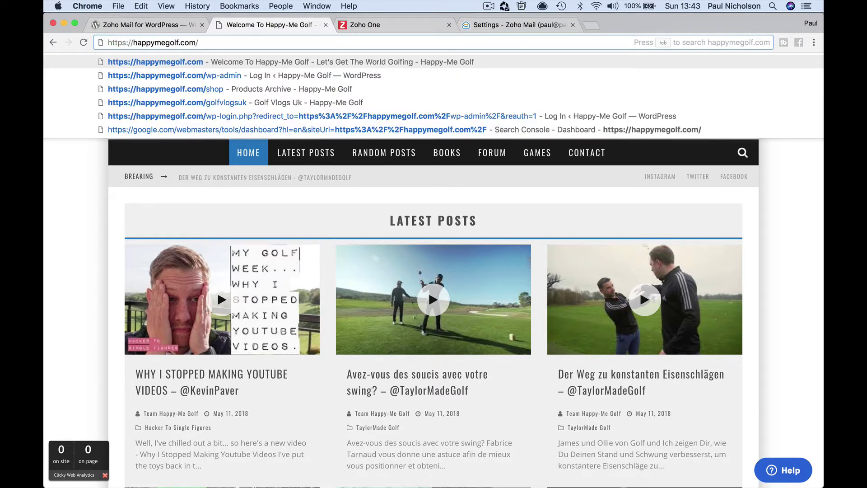
text(wp-admin)
key(Return)
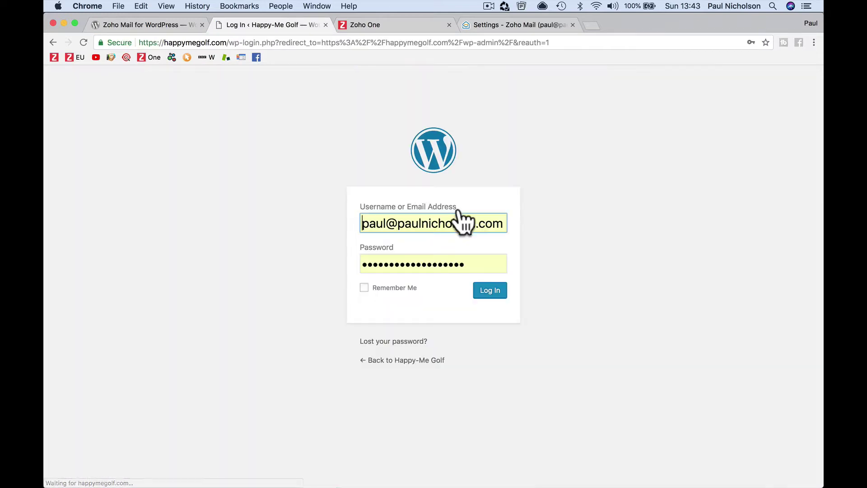
- Request a password reset by entering the admin account's email address in the lost password form
click(413, 342)
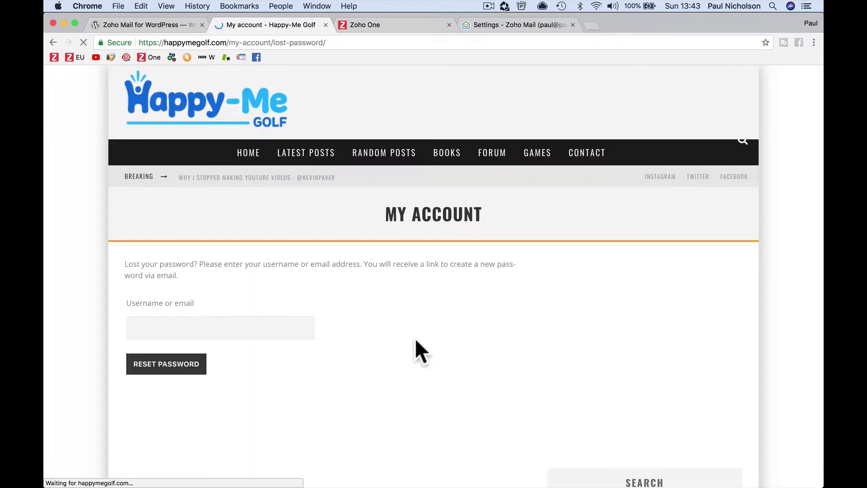
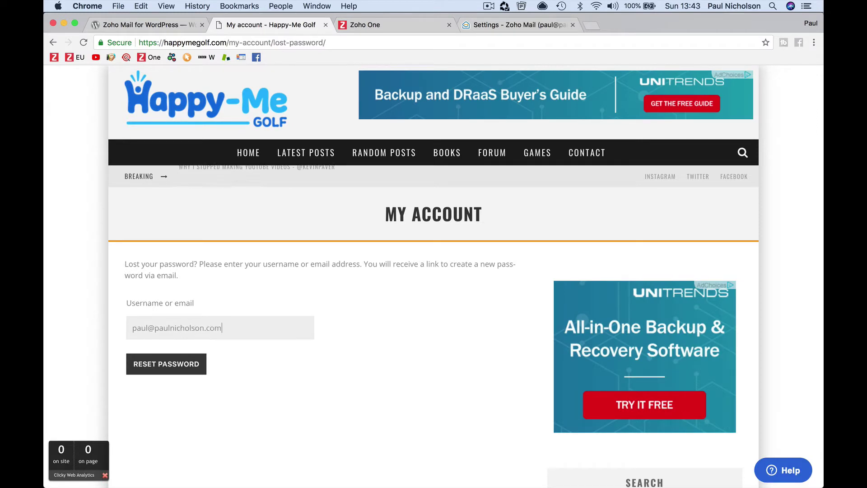
click(197, 370)
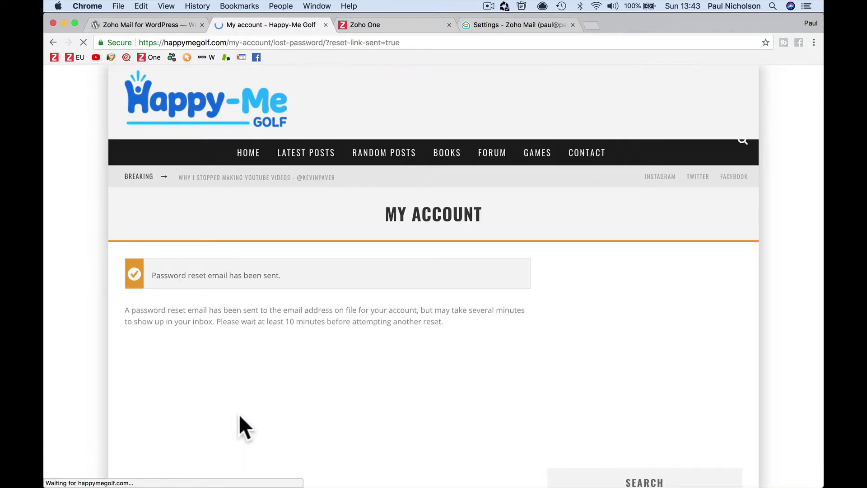
- In Apple Mail, check the Junk folder for the reset email, then return to the Inbox
click(450, 480)
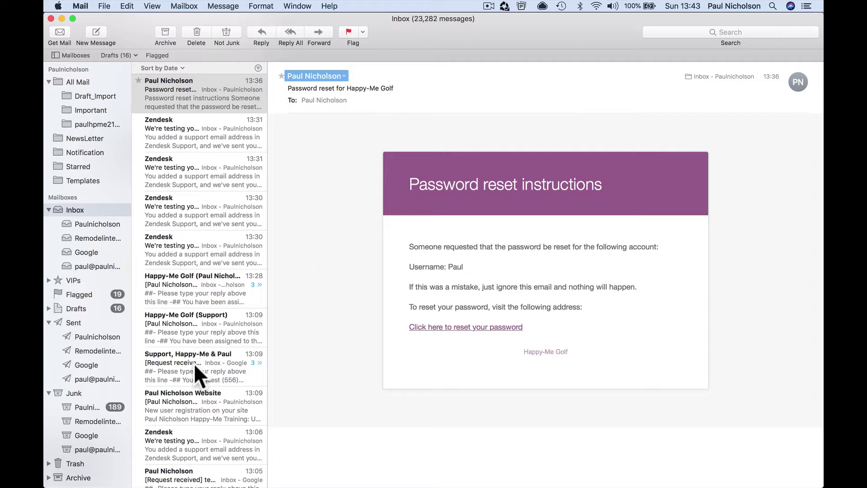
click(99, 407)
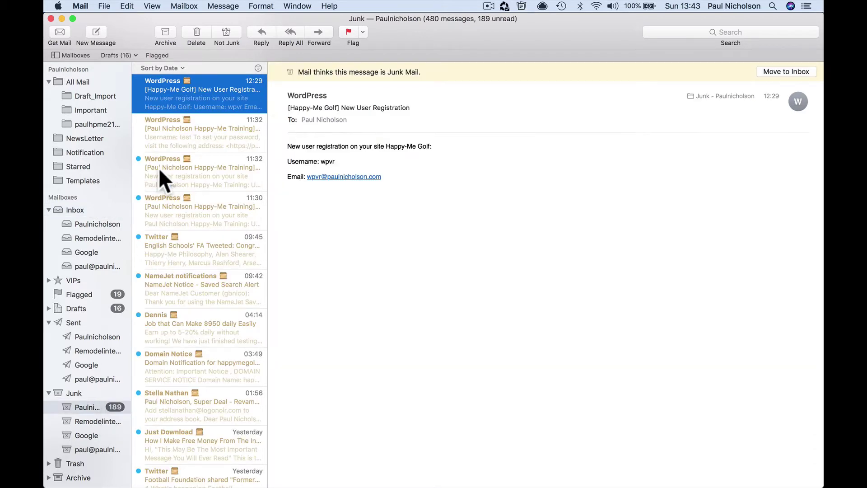
scroll(220, 164, up, 2)
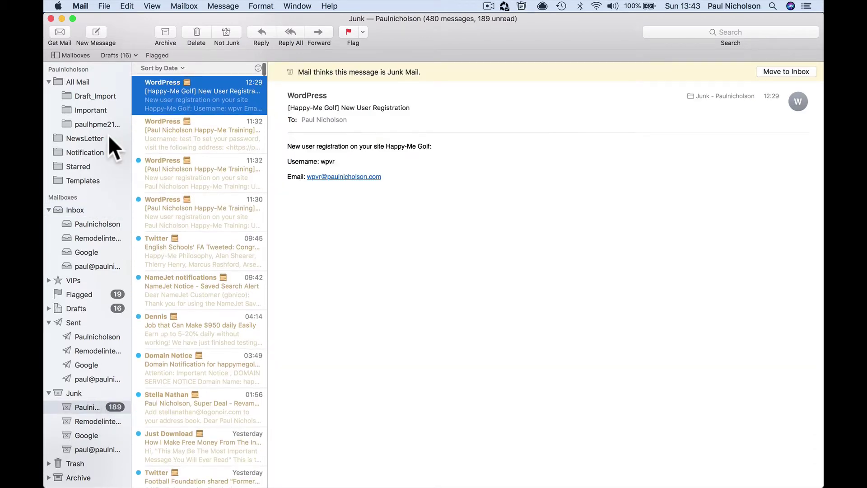
click(96, 222)
scroll(190, 122, down, 1)
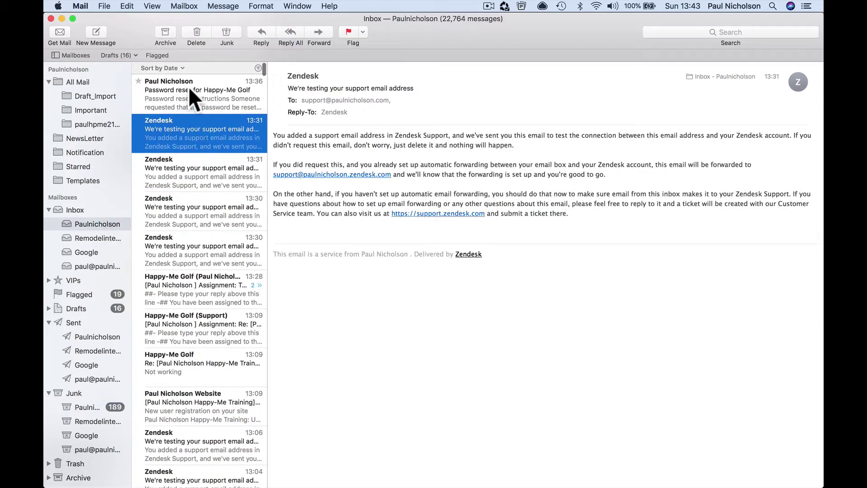
- Open the 'Password reset for Happy-Me Golf' email and reveal the sender's email address
click(188, 87)
mouse_move(343, 79)
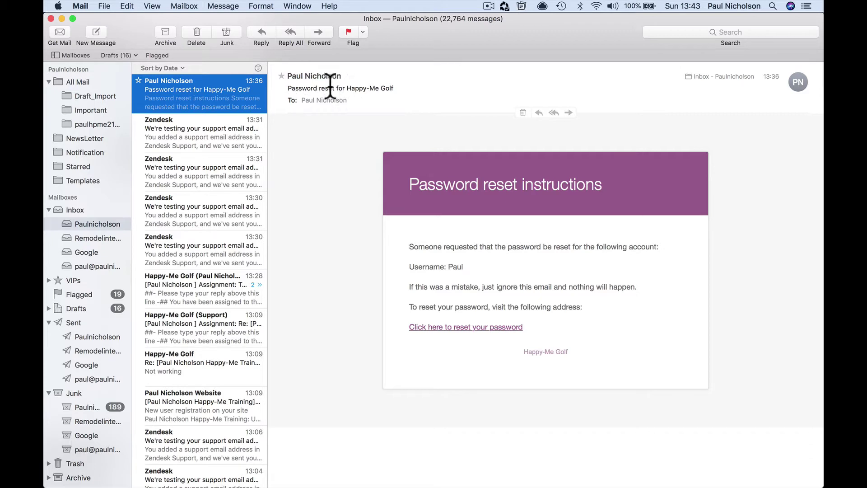
click(345, 77)
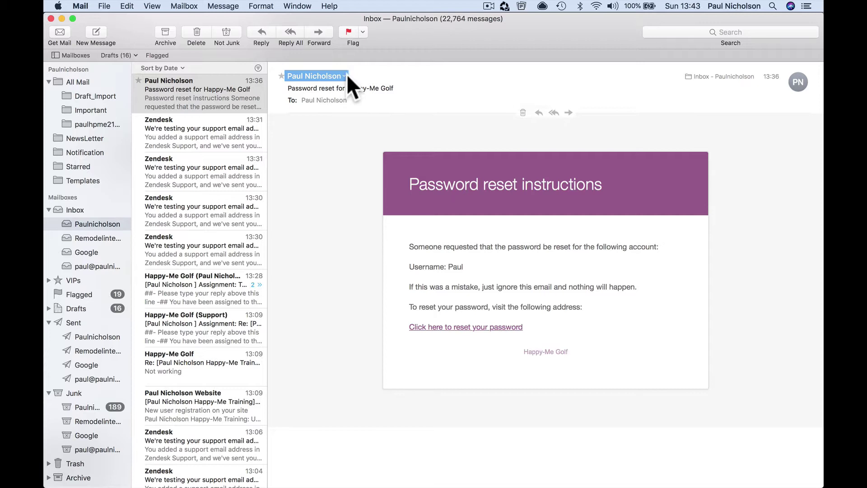
click(344, 76)
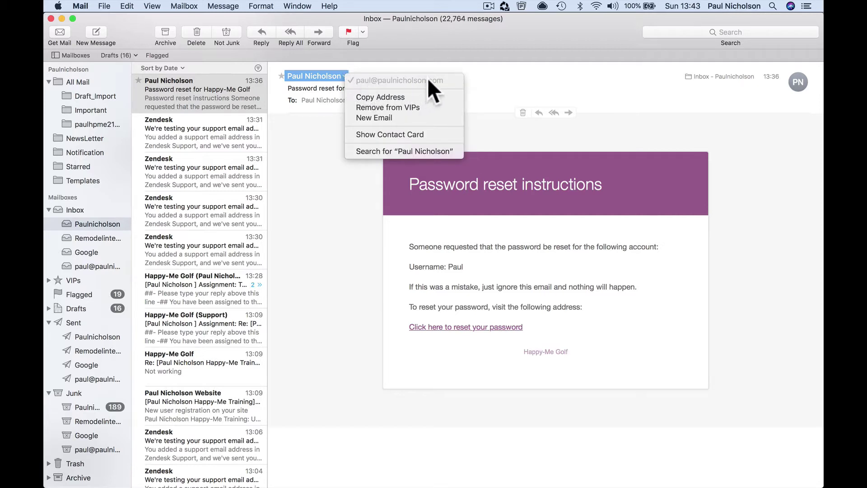
click(307, 155)
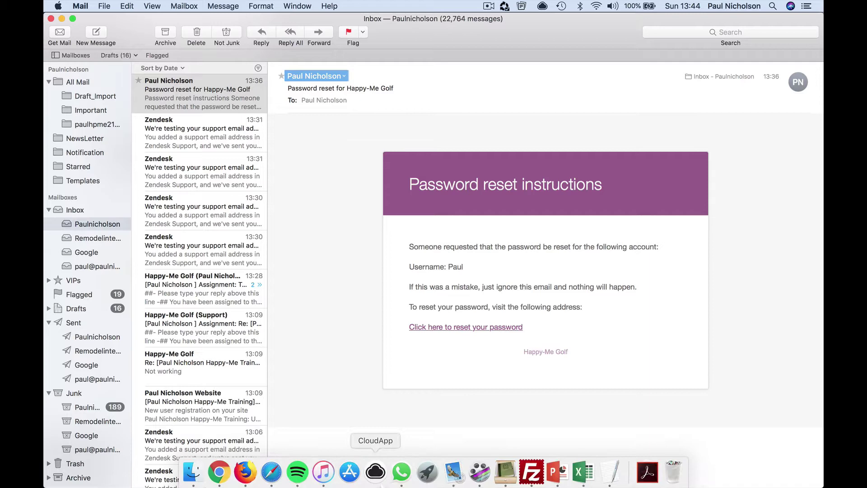
- In Chrome, load the site's /wp-admin page and log in to WordPress
click(220, 480)
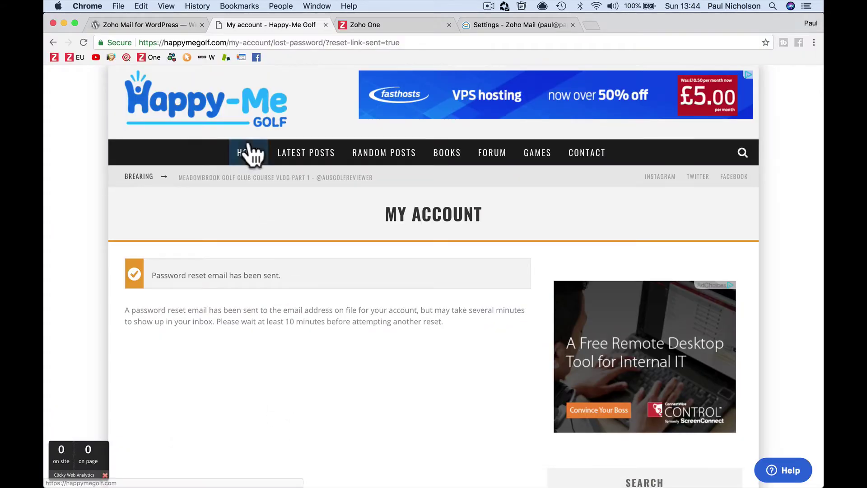
click(232, 41)
click(231, 42)
drag(231, 42, 230, 58)
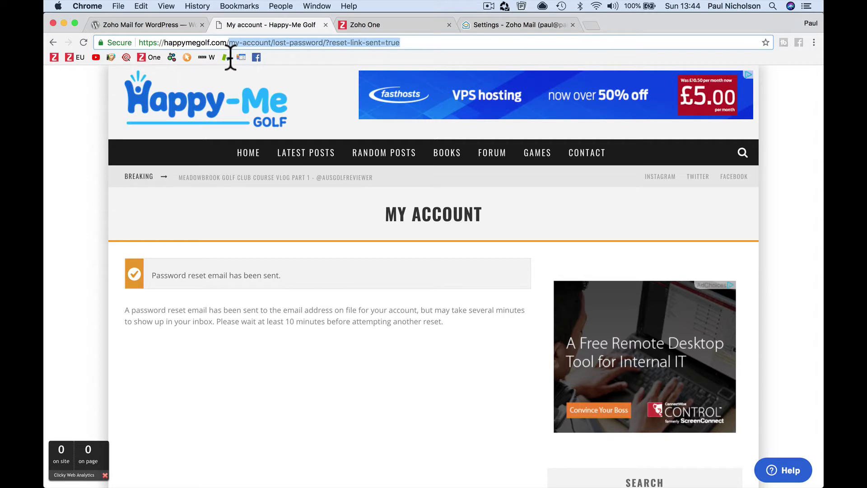
text(wp-admin)
key(Return)
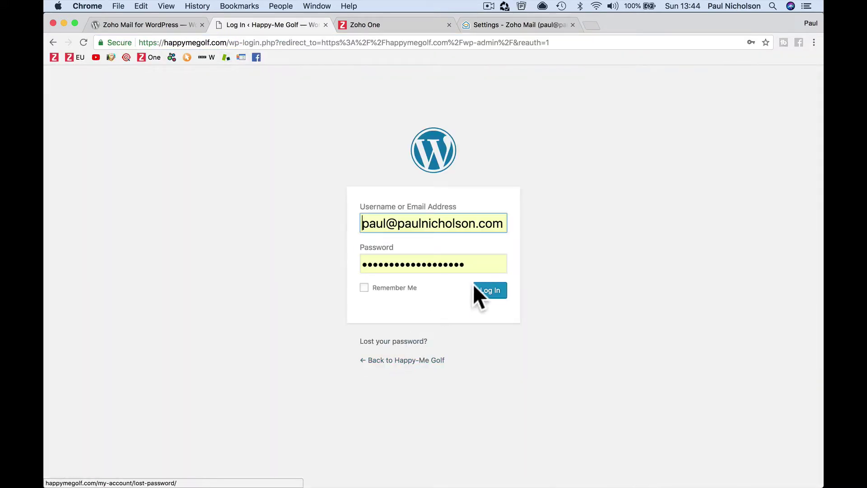
click(475, 289)
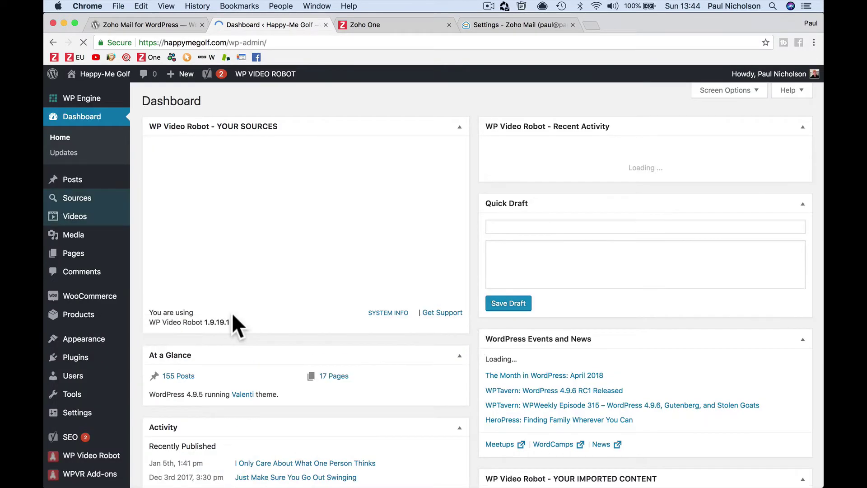
- Open the Valenti theme's functions.php in the theme editor, go to line 441, and save the file
mouse_move(104, 343)
click(170, 431)
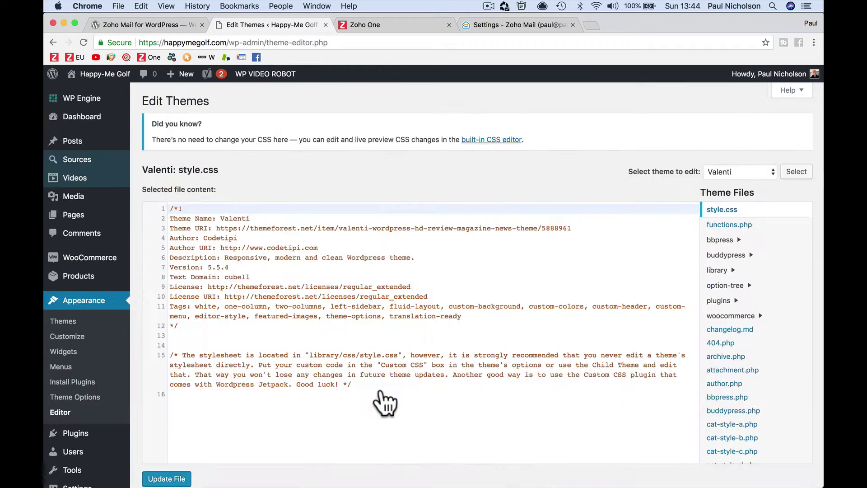
click(732, 226)
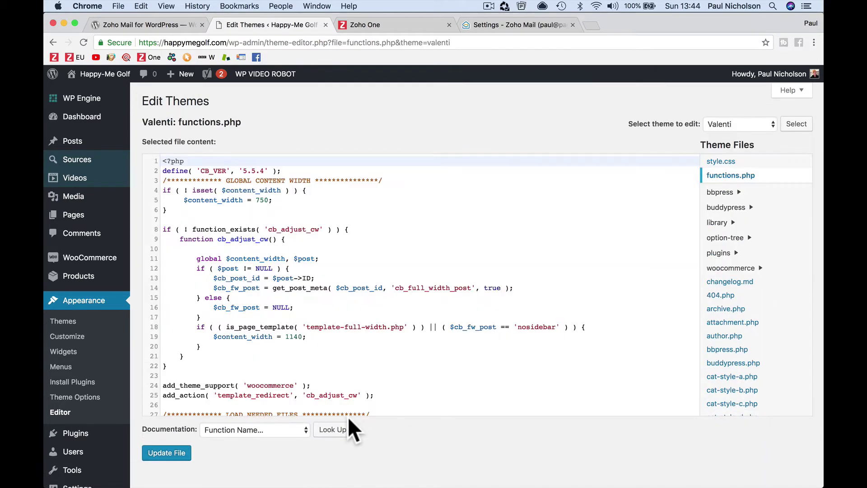
scroll(348, 418, down, 3)
scroll(373, 236, down, 20)
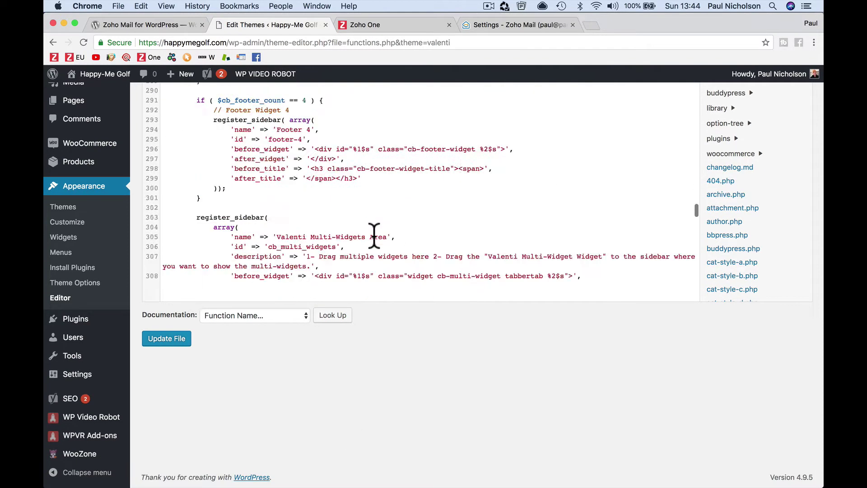
scroll(374, 235, up, 1)
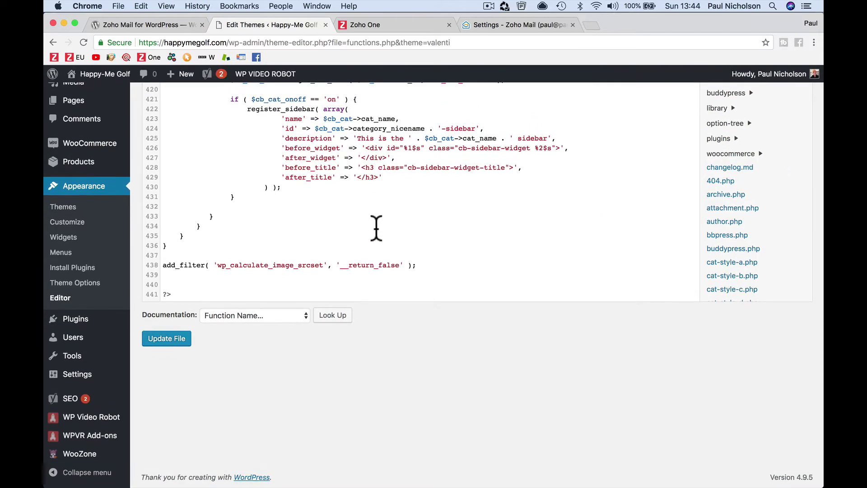
scroll(376, 229, up, 2)
scroll(376, 228, up, 5)
scroll(376, 228, down, 7)
click(299, 294)
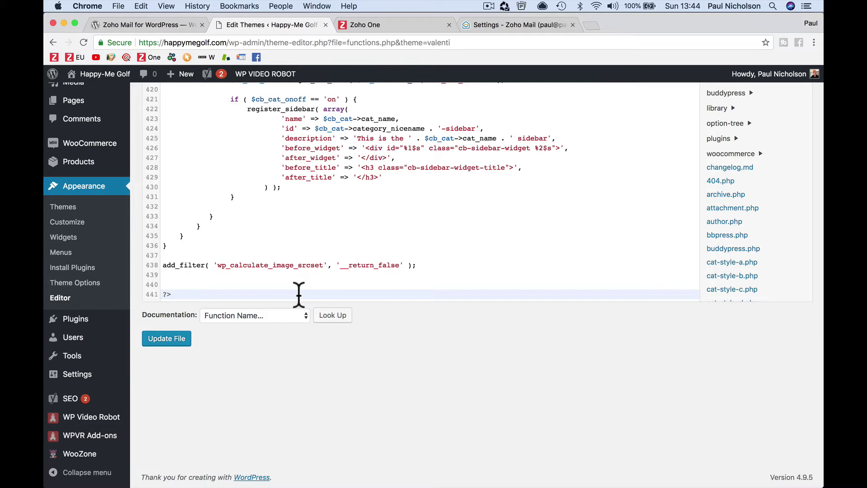
click(174, 343)
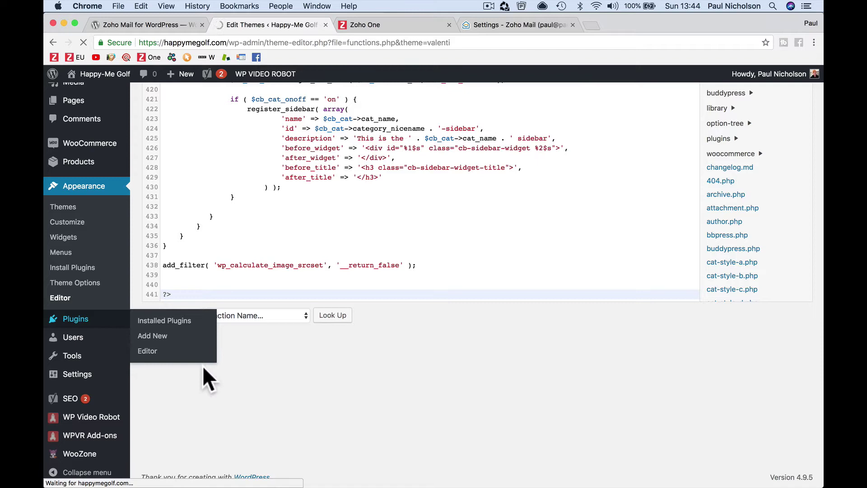
- Download the Zoho Mail plugin zip from its wordpress.org plugin page
click(158, 25)
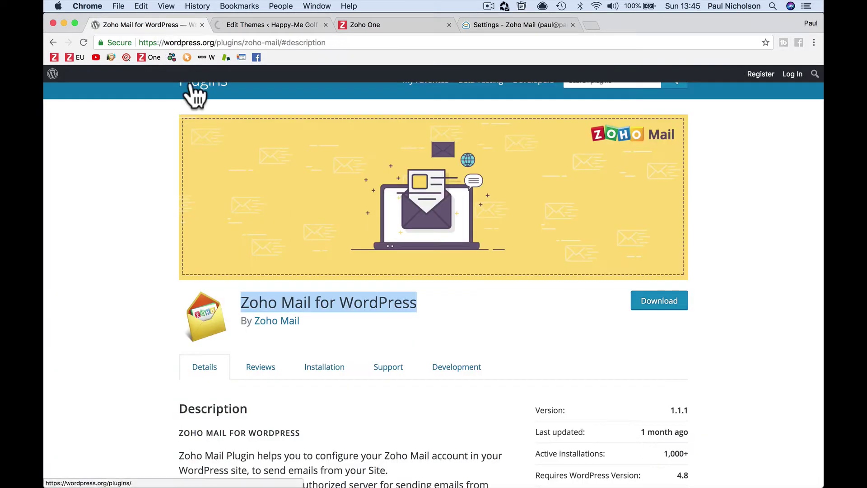
click(667, 307)
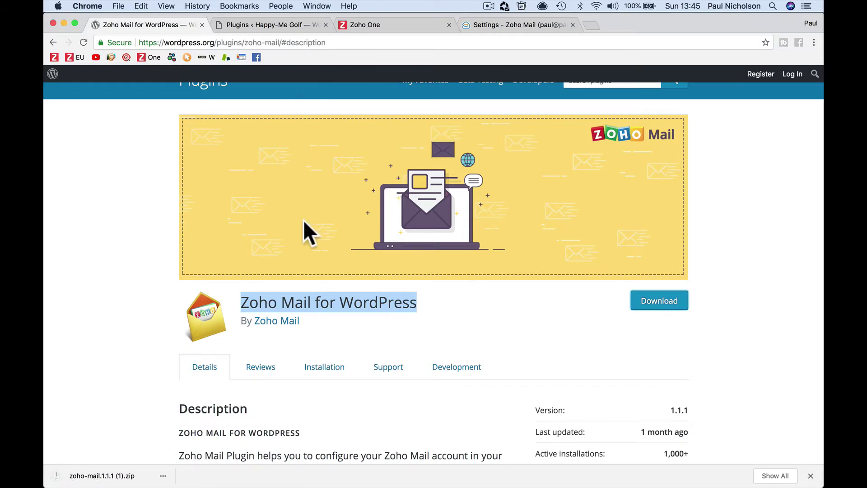
click(253, 25)
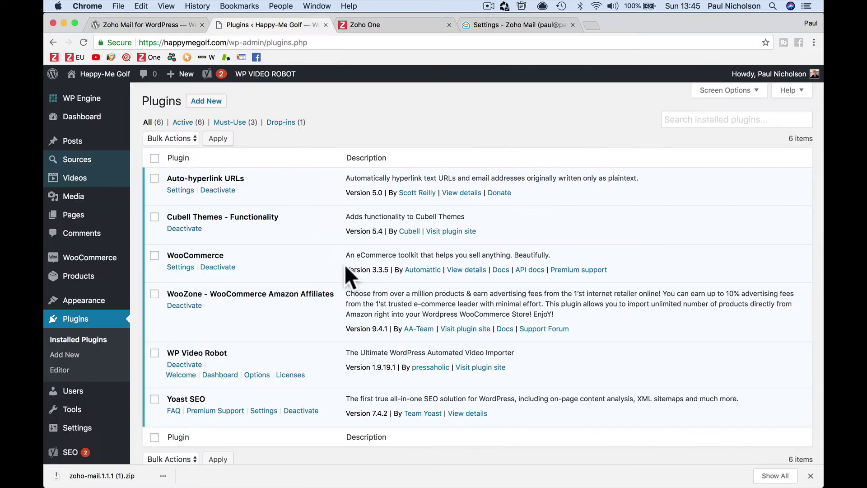
- Upload zoho-mail.1.1.1 (1).zip from Downloads as a new plugin and install it
click(207, 101)
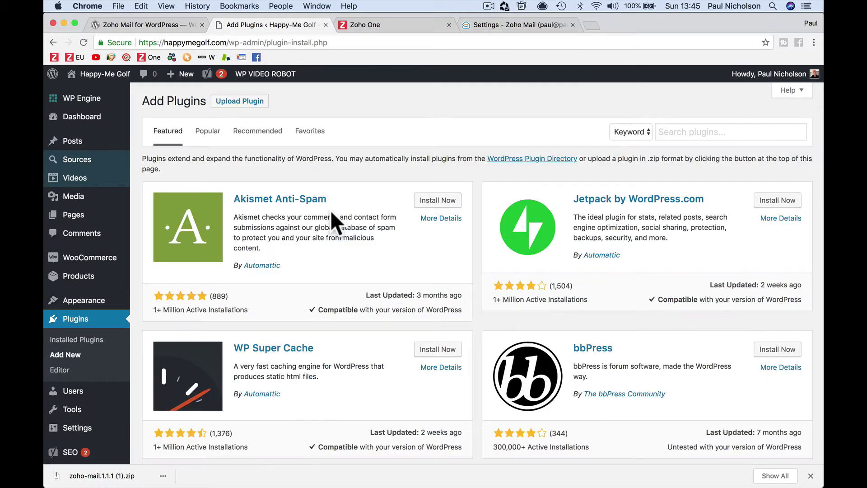
click(246, 103)
click(378, 197)
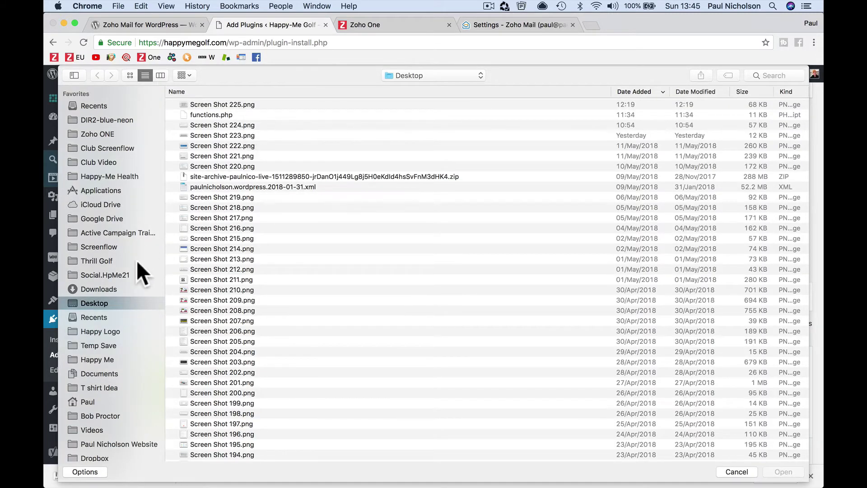
click(115, 289)
double_click(257, 106)
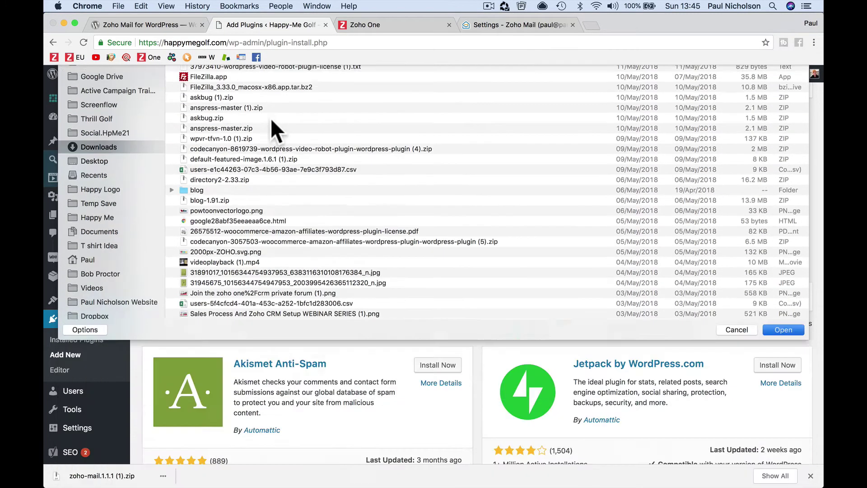
click(398, 214)
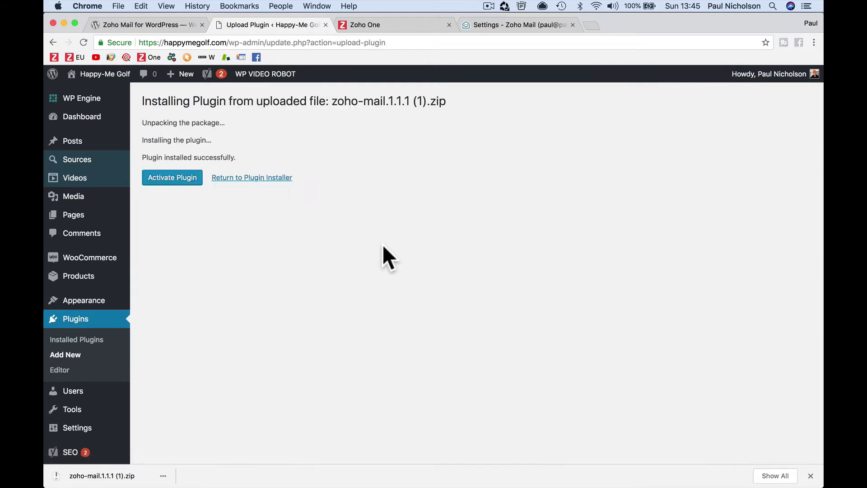
- Activate the Zoho Mail plugin and open its Welcome to Zoho Mail settings page
click(181, 182)
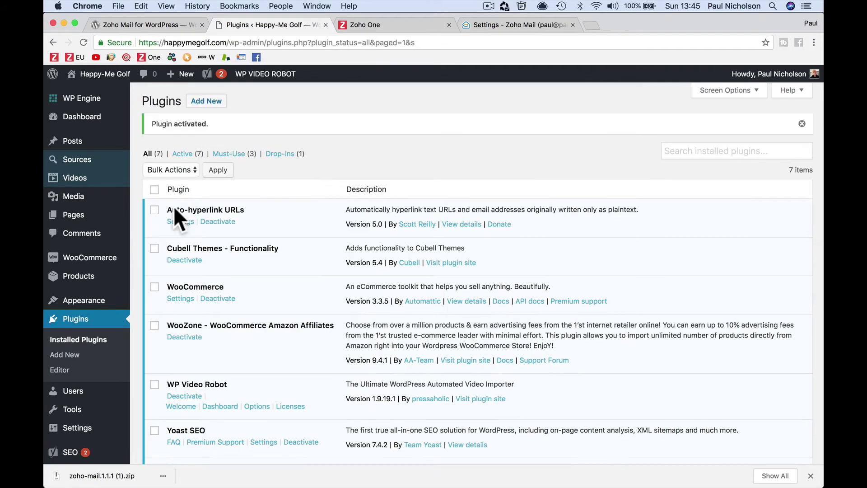
scroll(97, 355, down, 5)
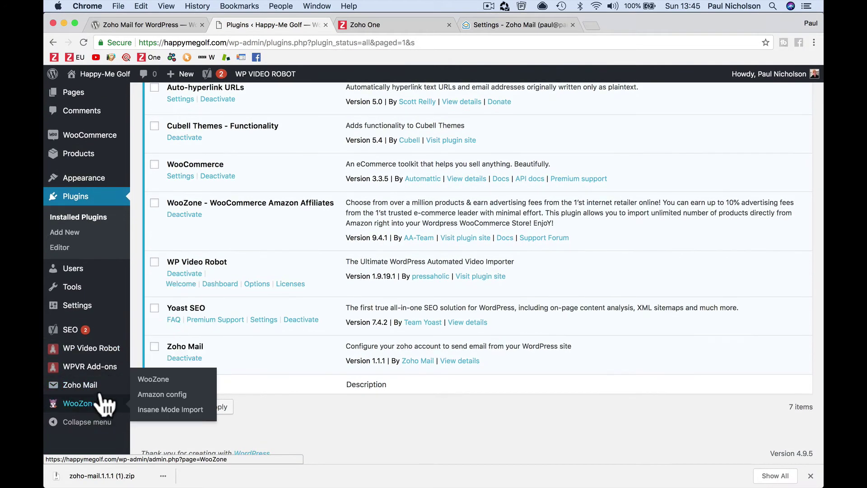
click(113, 389)
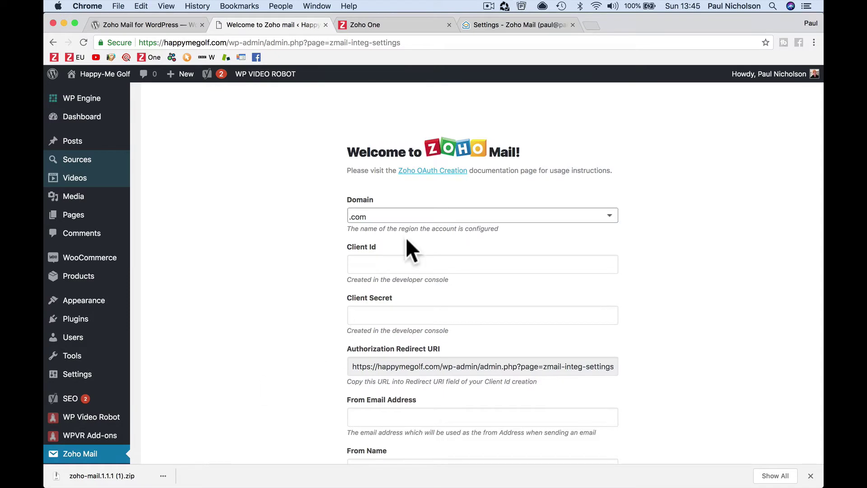
- Inspect the Zoho Mail settings form, leaving the Domain region set to .com
scroll(405, 237, down, 2)
scroll(400, 265, down, 3)
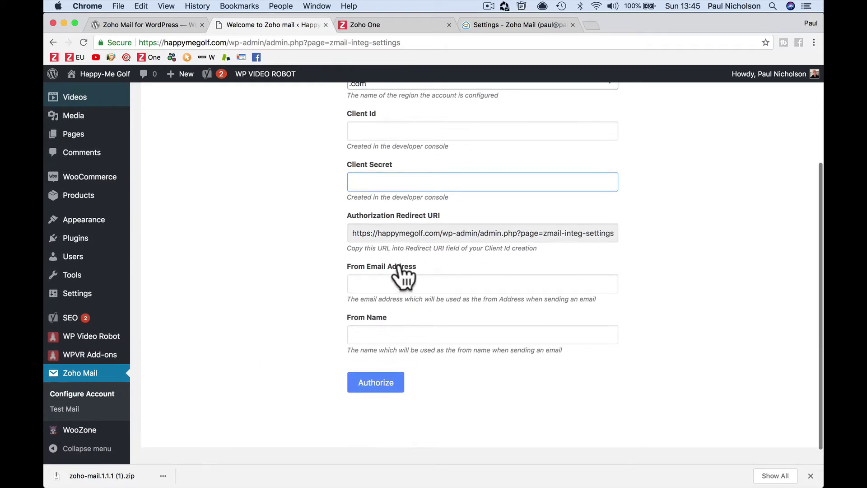
click(397, 334)
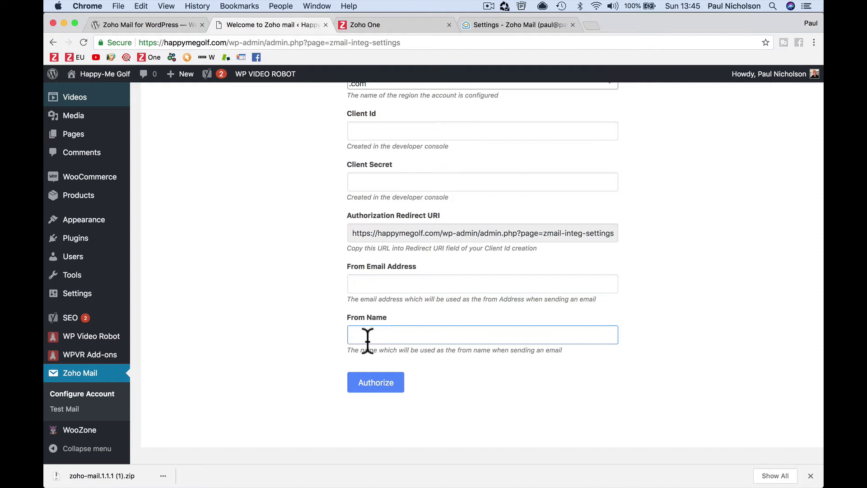
scroll(407, 339, up, 4)
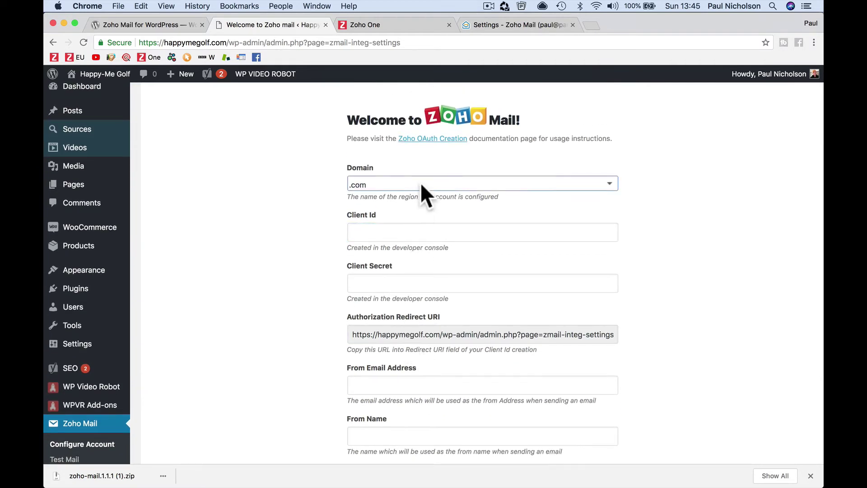
click(421, 182)
click(421, 183)
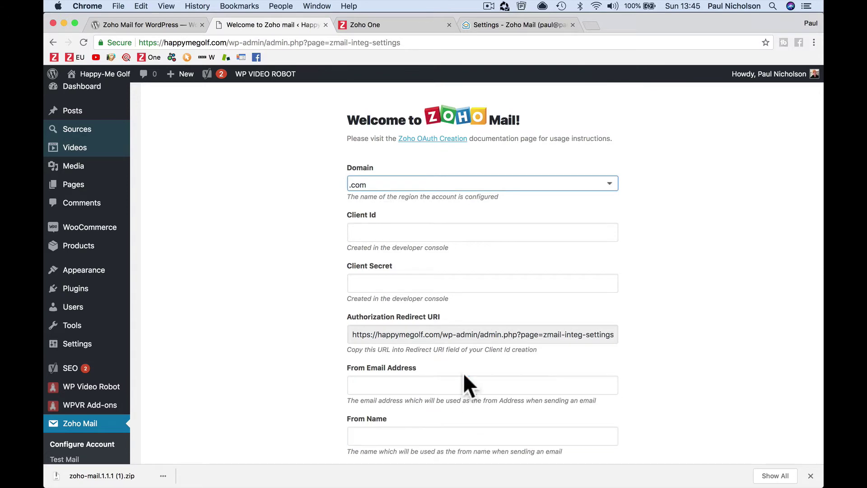
- Recheck the password reset email in Mail, then go to the Zoho Mail for WordPress plugin page
click(451, 481)
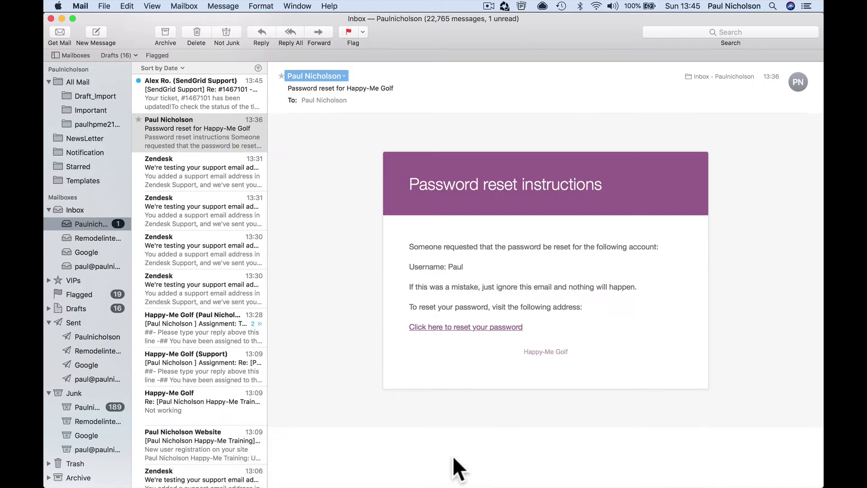
click(220, 478)
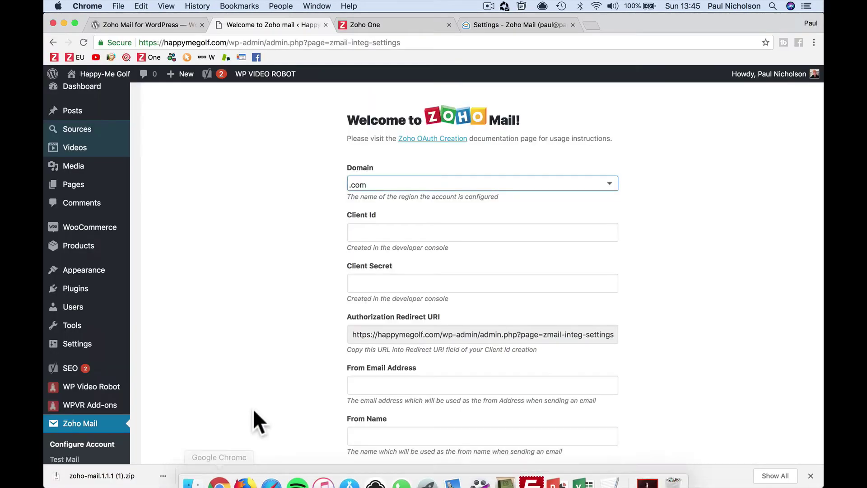
click(453, 476)
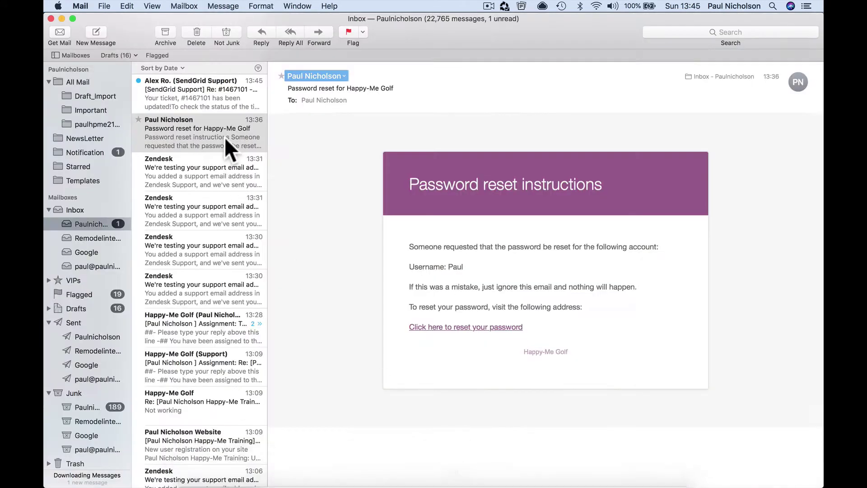
click(219, 474)
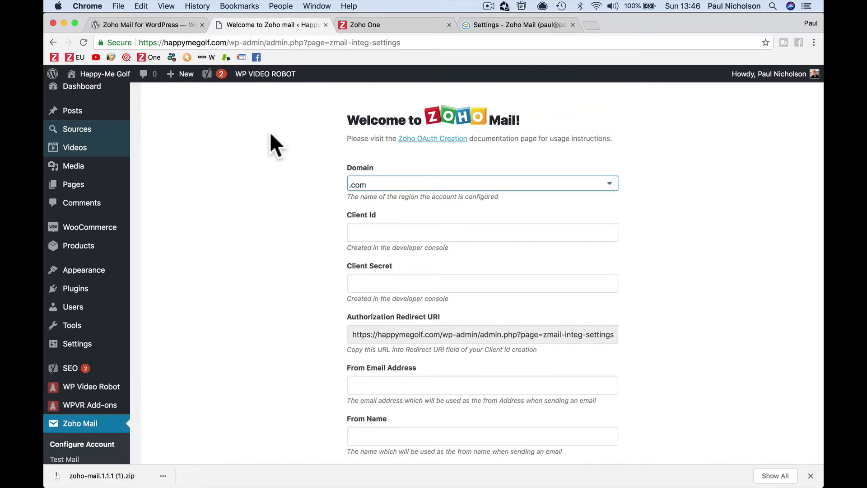
click(164, 23)
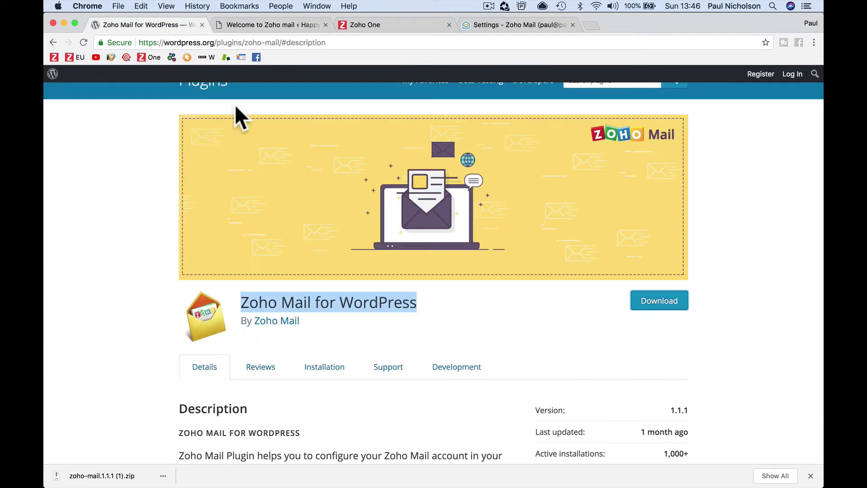
- Read the plugin's Installation tab and look over the Client Id, Client Secret and Redirect URI fields
click(312, 375)
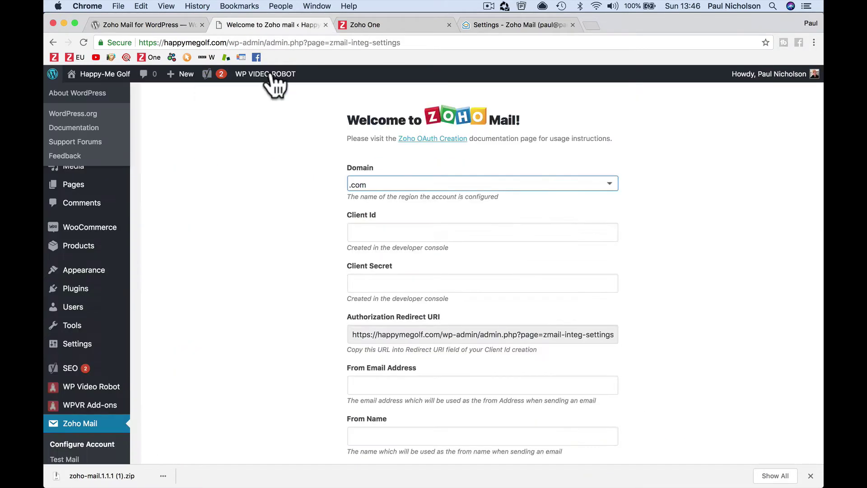
click(395, 231)
click(398, 284)
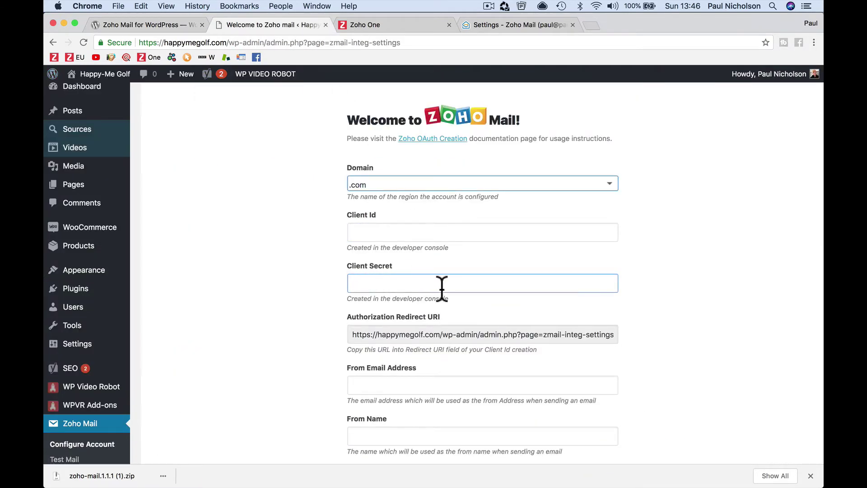
click(442, 334)
scroll(442, 333, down, 3)
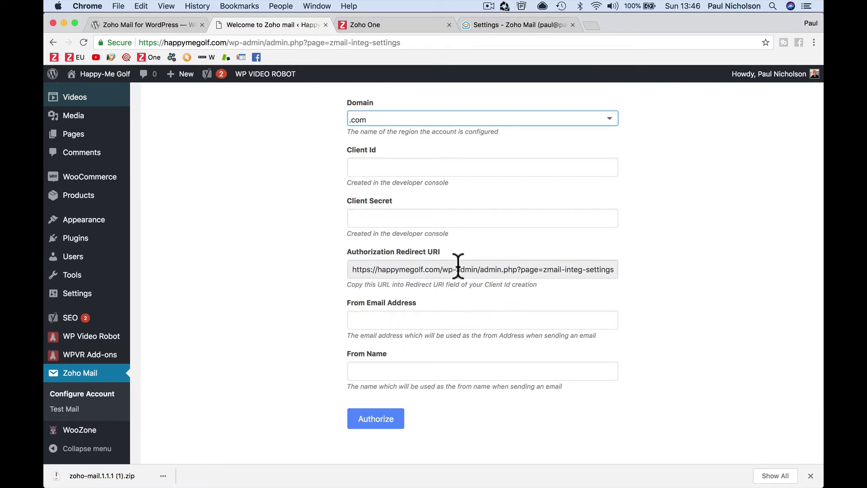
click(458, 266)
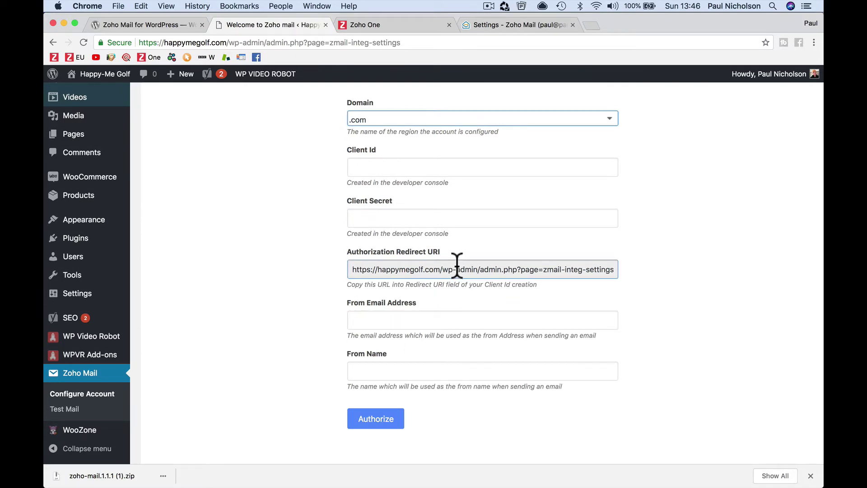
- Compare the installation instructions against the empty Welcome to Zoho Mail settings form
click(181, 26)
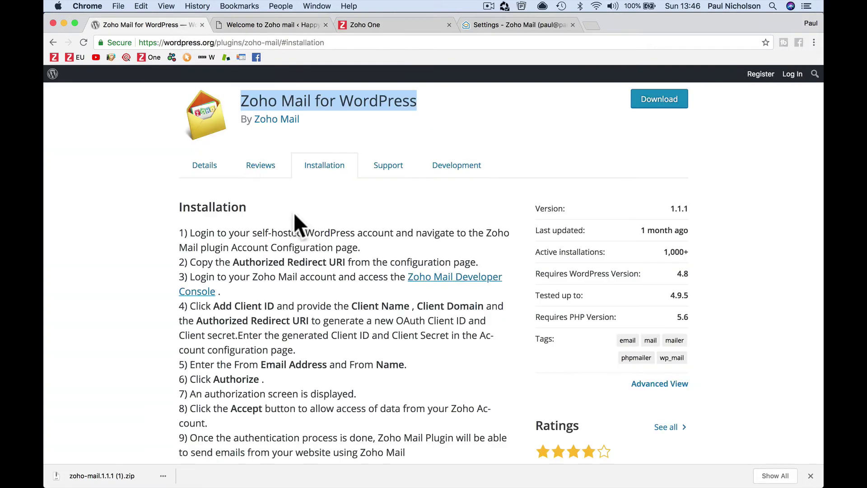
click(276, 25)
scroll(442, 159, up, 3)
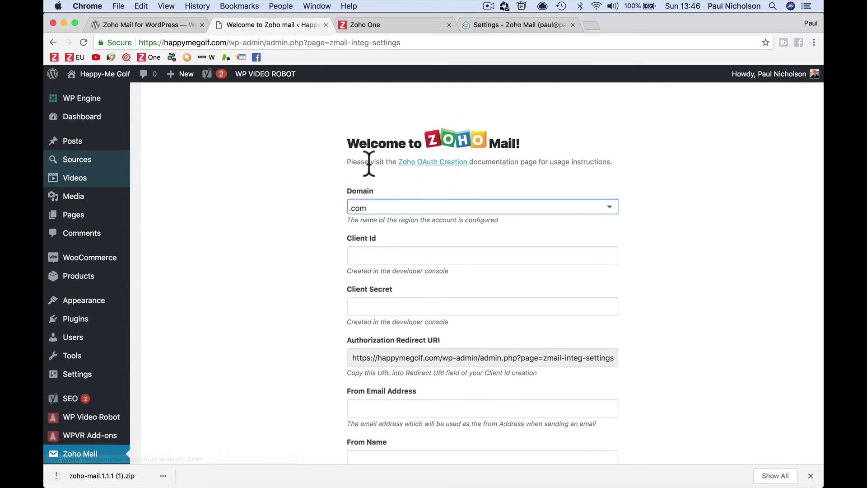
- Look through the Zoho OAuth Creation docs, opening and then closing the OAuth 2.0 specification
click(420, 163)
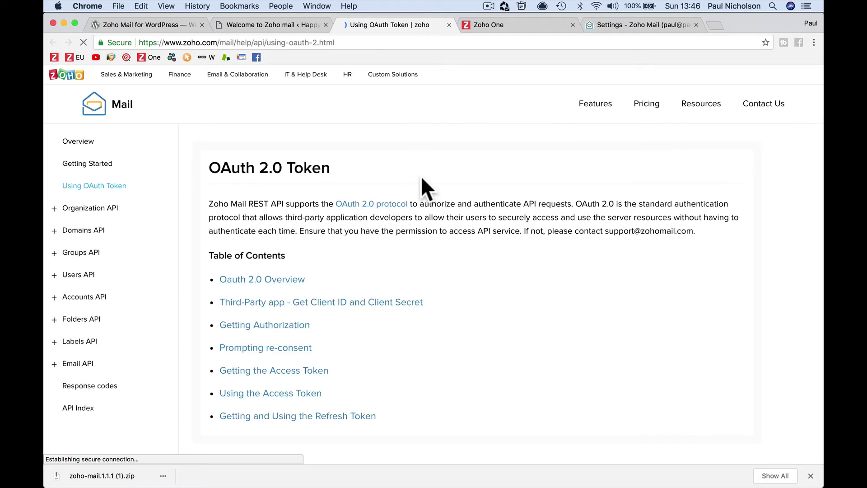
click(408, 203)
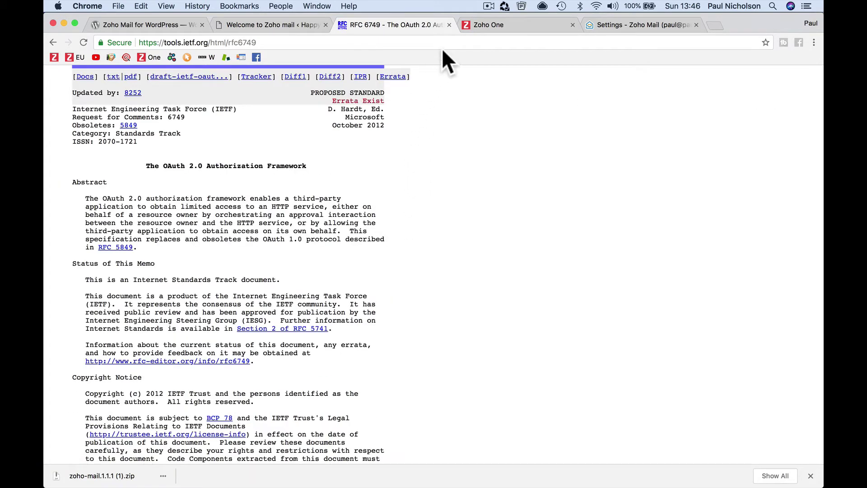
click(449, 25)
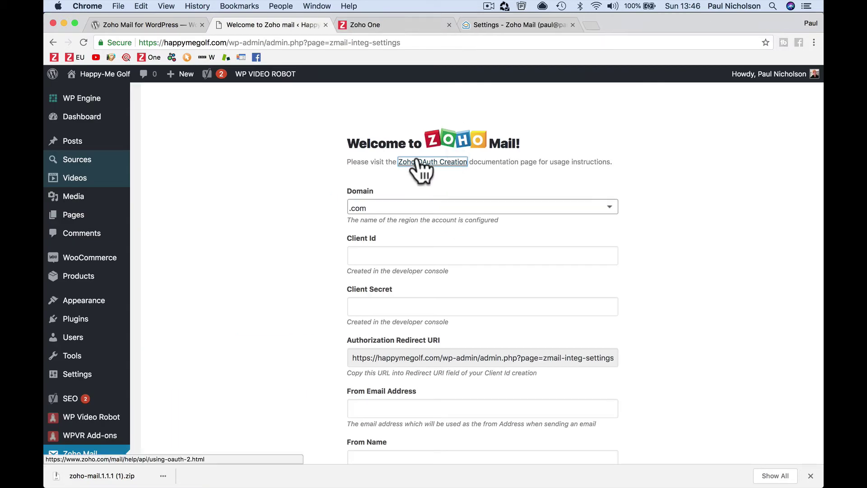
- From the plugin's installation steps, follow the link to the Zoho Mail Developer Console
click(190, 25)
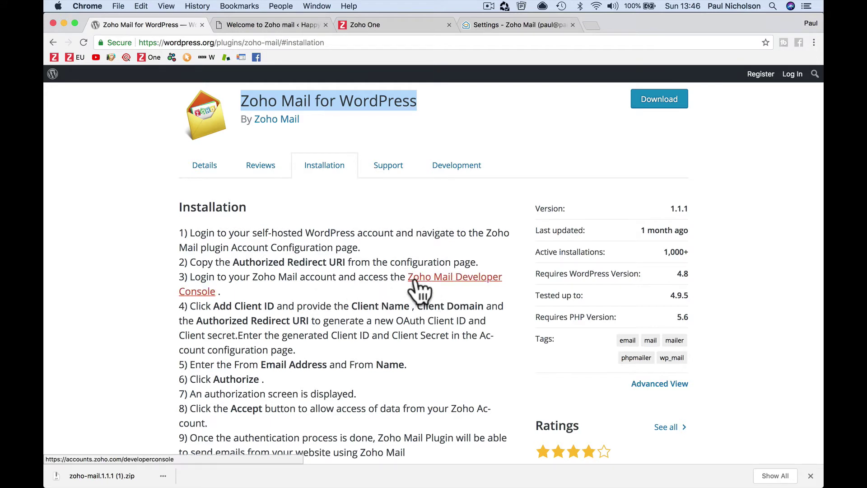
click(209, 168)
scroll(506, 145, up, 6)
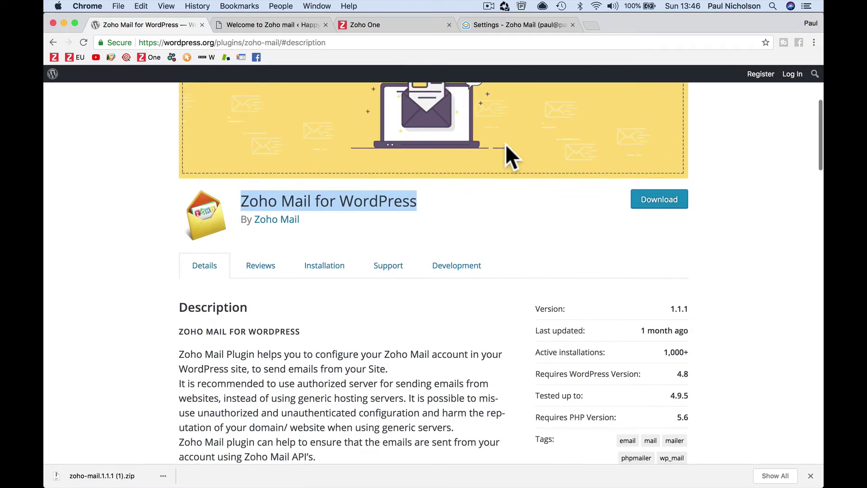
scroll(506, 151, down, 5)
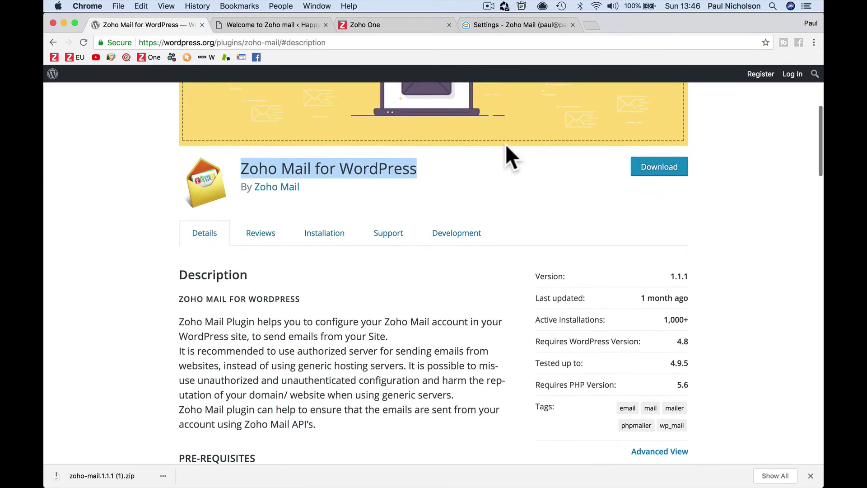
click(309, 242)
scroll(344, 298, down, 2)
click(424, 288)
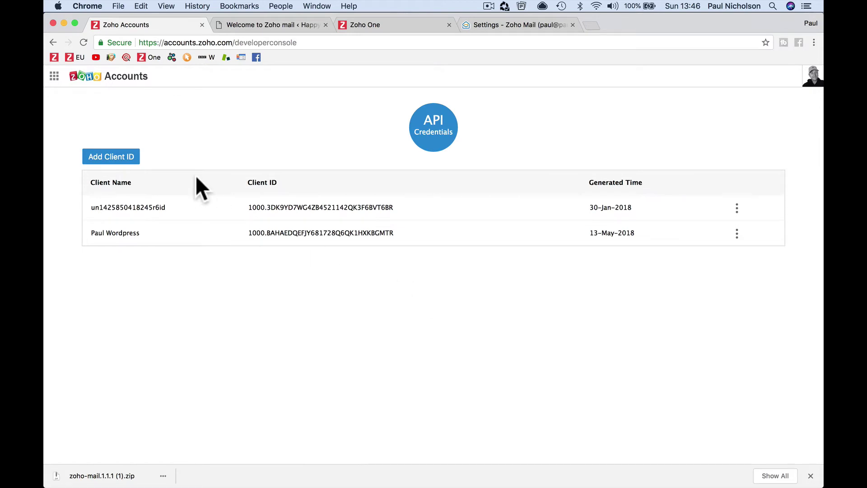
- Start a new Zoho client ID named 'Happy-Me Golf' with domain HappyMeGolf.com
click(128, 158)
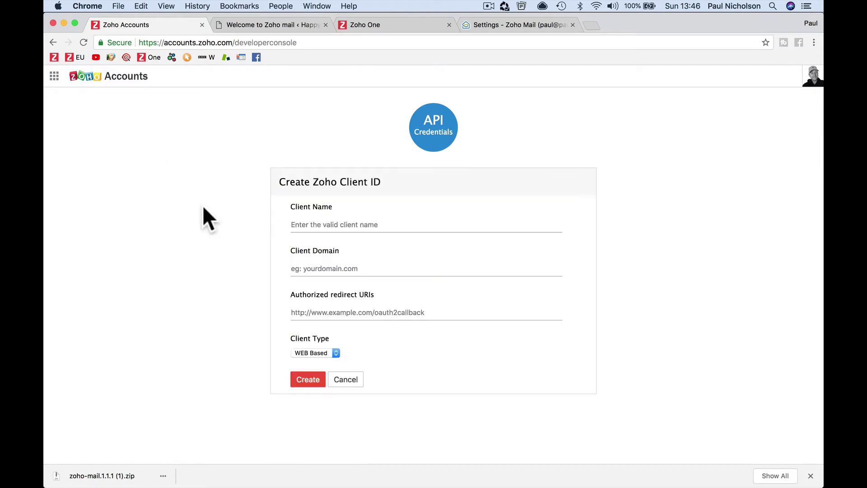
click(309, 224)
text(H)
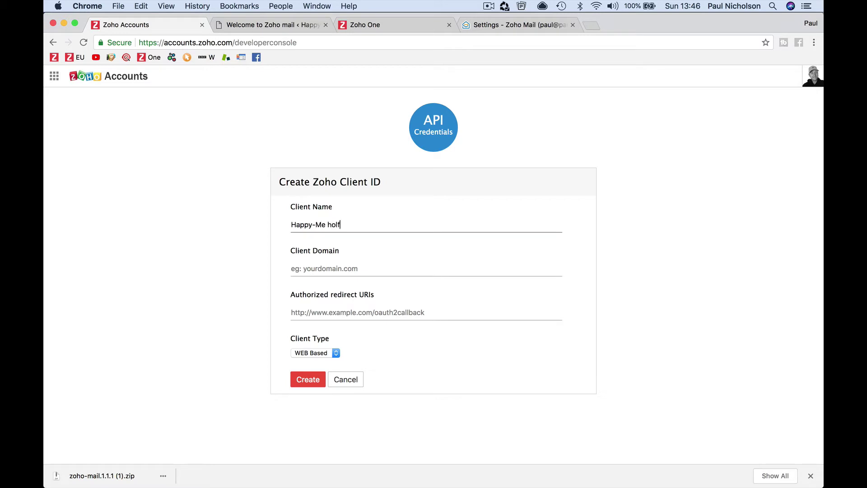
text(appy-Me Golf)
key(Tab)
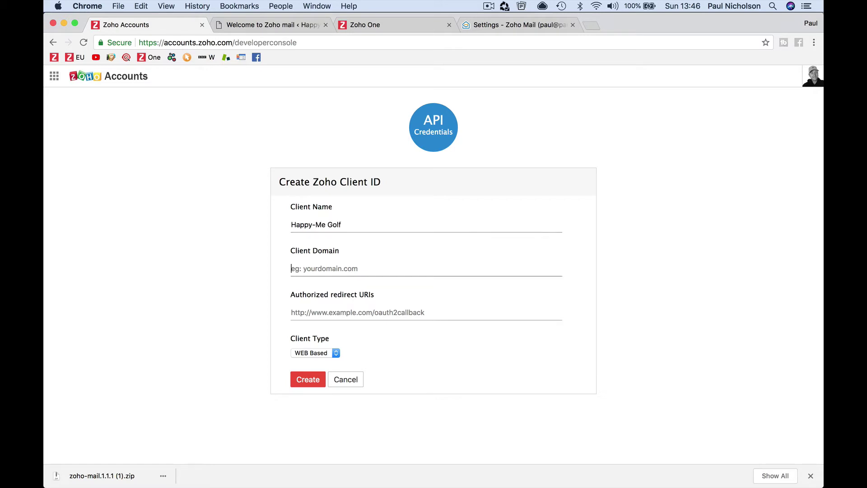
text(HappyMeGolf.com)
key(Tab)
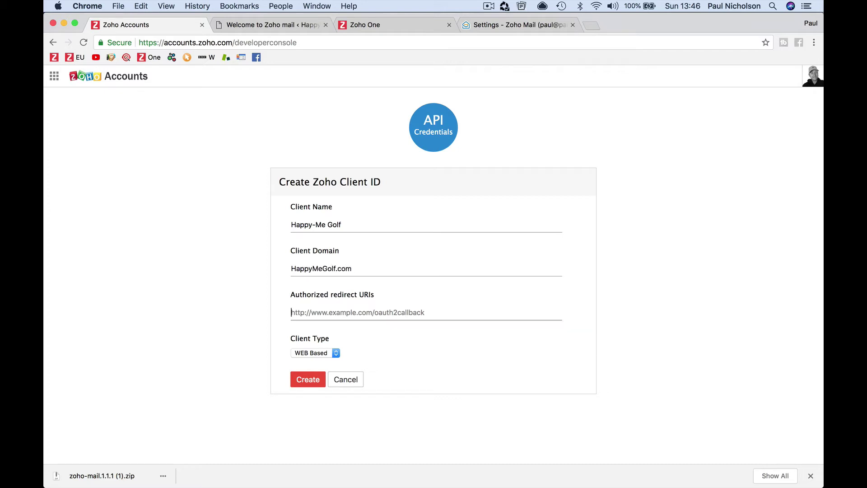
- Paste the WordPress plugin's authorization redirect URI, keep WEB Based, and create the client
click(281, 24)
click(366, 353)
key(super+c)
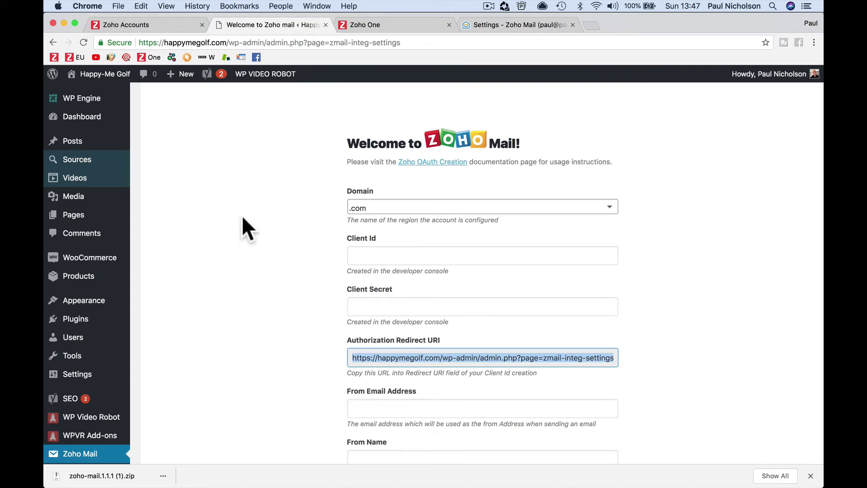
click(169, 25)
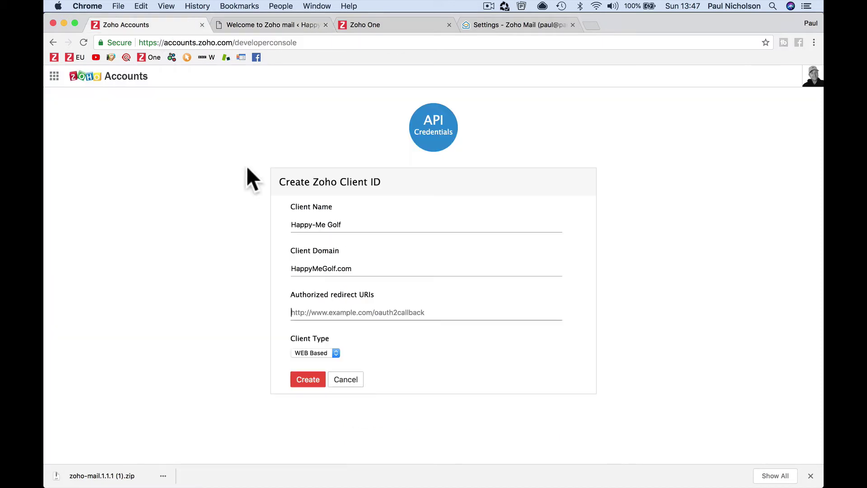
key(super+v)
click(336, 353)
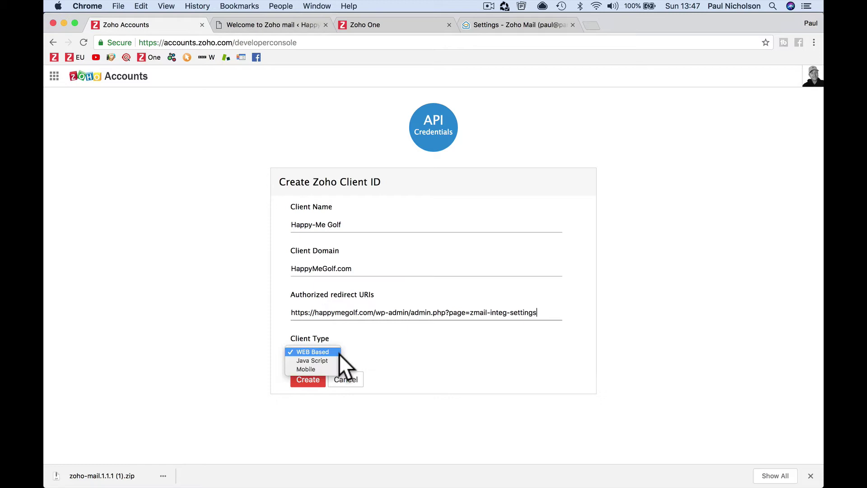
click(348, 355)
click(309, 381)
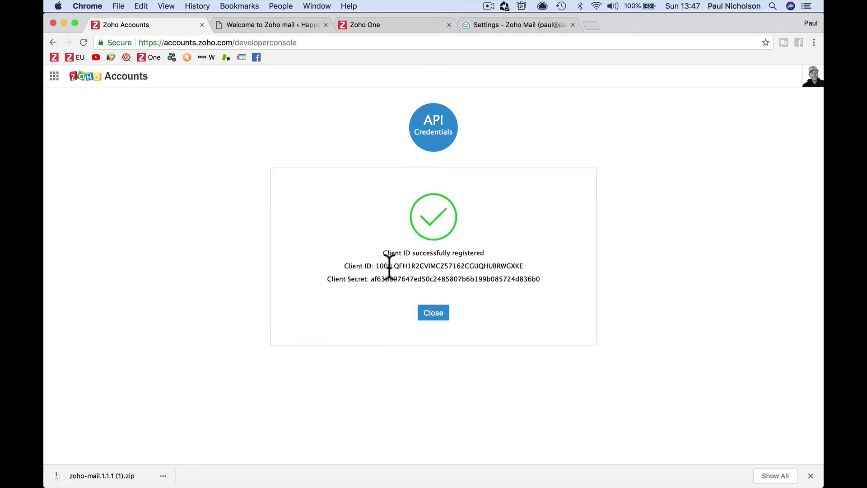
- Copy the new Client ID from Zoho Accounts into the plugin's Client Id field
triple_click(387, 266)
click(386, 266)
mouse_move(378, 266)
mouse_down()
mouse_move(496, 266)
mouse_move(377, 266)
mouse_up()
click(262, 28)
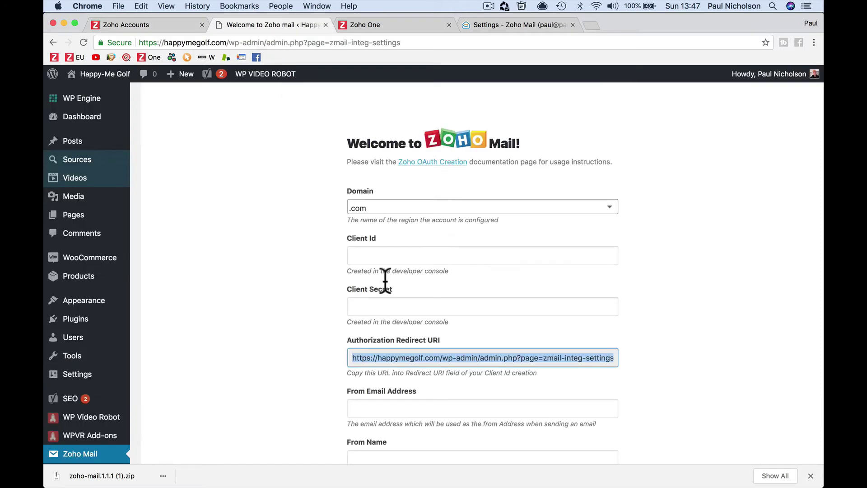
click(392, 250)
text(1000.QFH1R2CVIMCZ57162CGUQHUBRWGXKE)
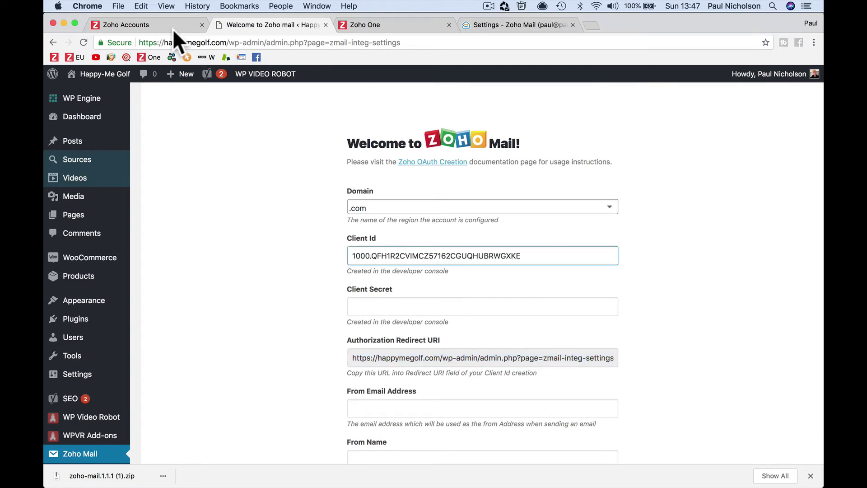
- Copy the Client Secret from Zoho Accounts into the plugin's Client Secret field
click(173, 29)
double_click(379, 278)
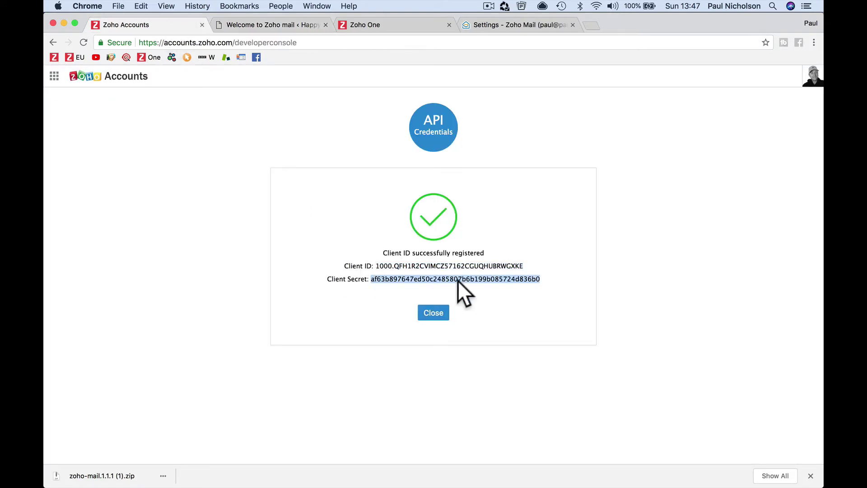
key(super+c)
click(274, 23)
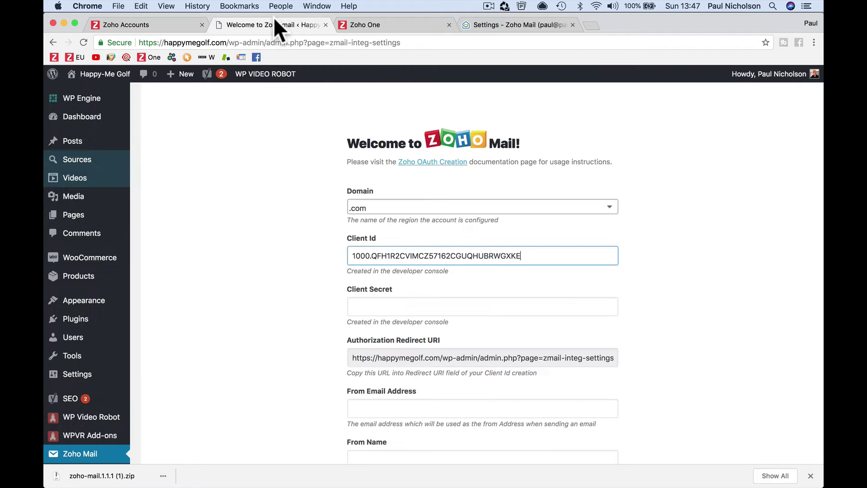
click(376, 313)
key(super+v)
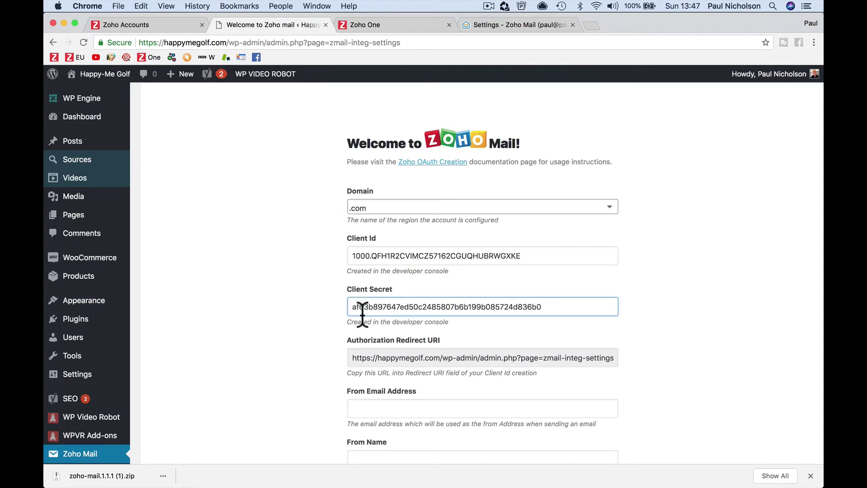
scroll(322, 332, down, 3)
click(376, 319)
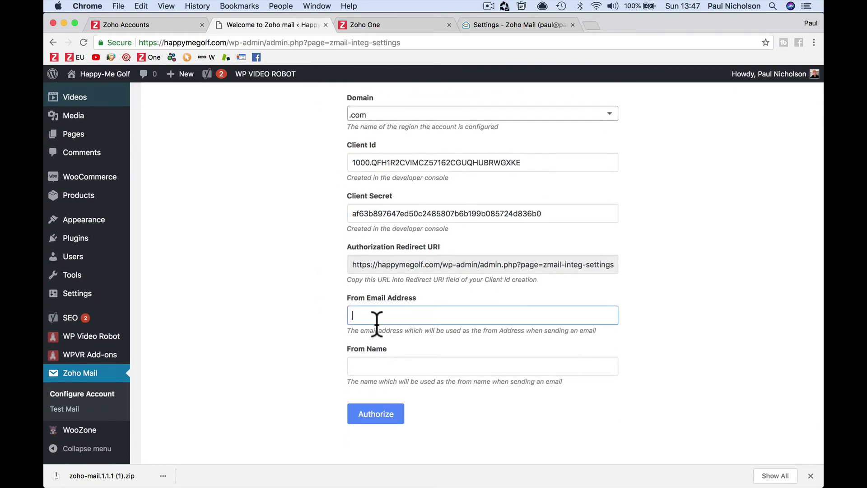
- Open the Zoho Mail Control Panel's Mail Accounts and view the account's mailbox aliases
click(500, 27)
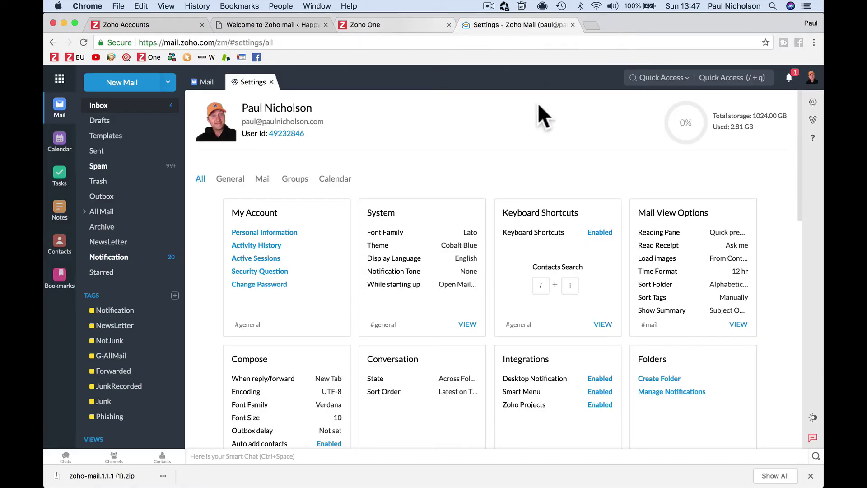
click(97, 107)
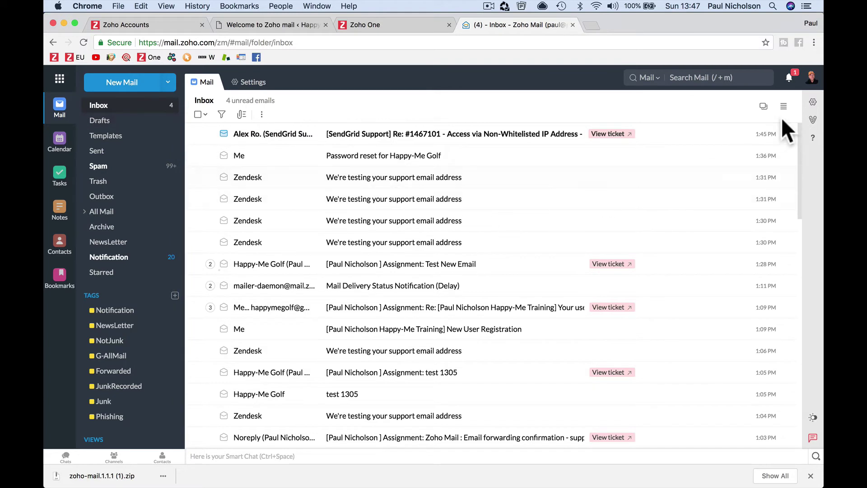
click(812, 76)
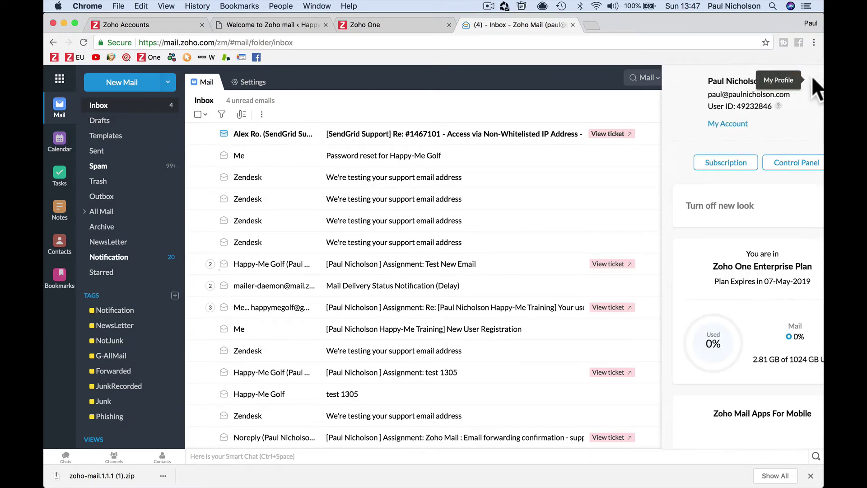
click(753, 163)
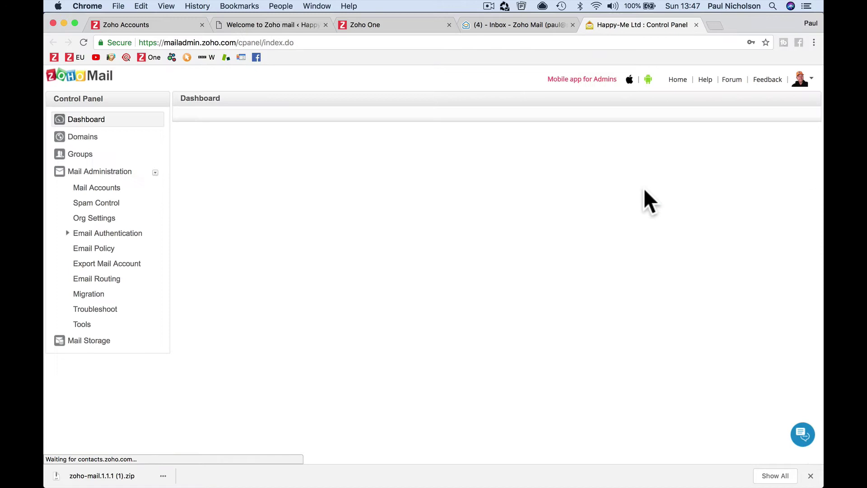
click(129, 187)
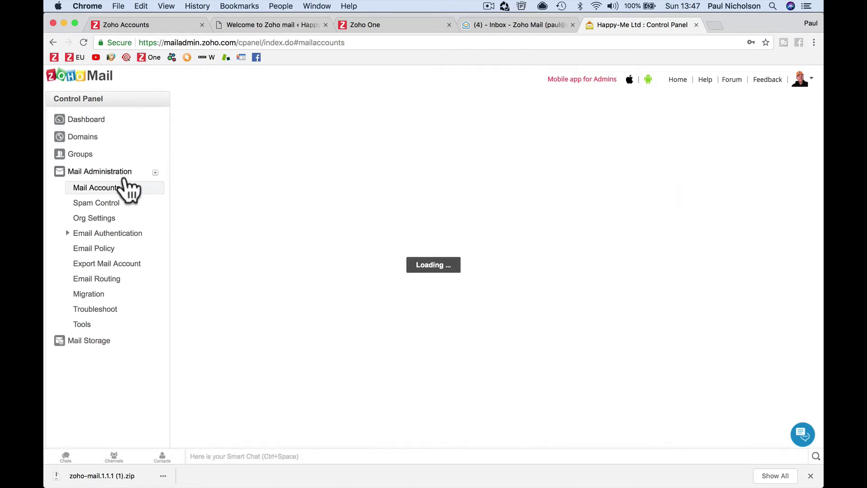
click(226, 151)
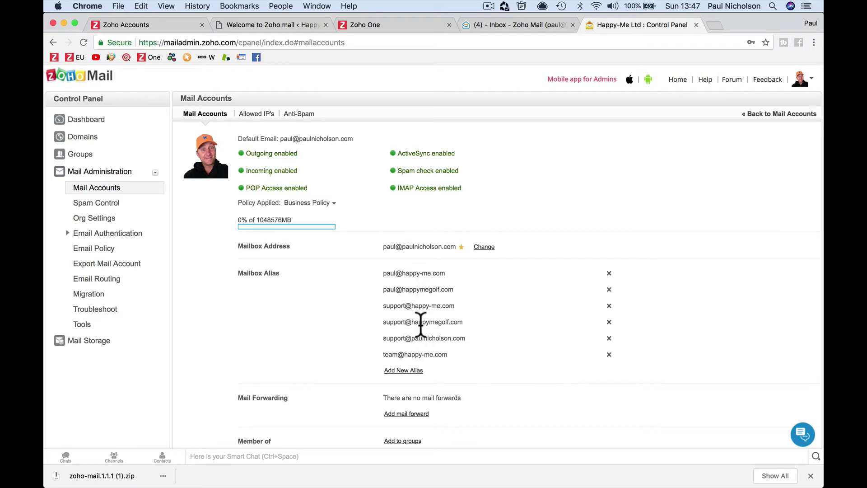
drag(387, 320, 458, 322)
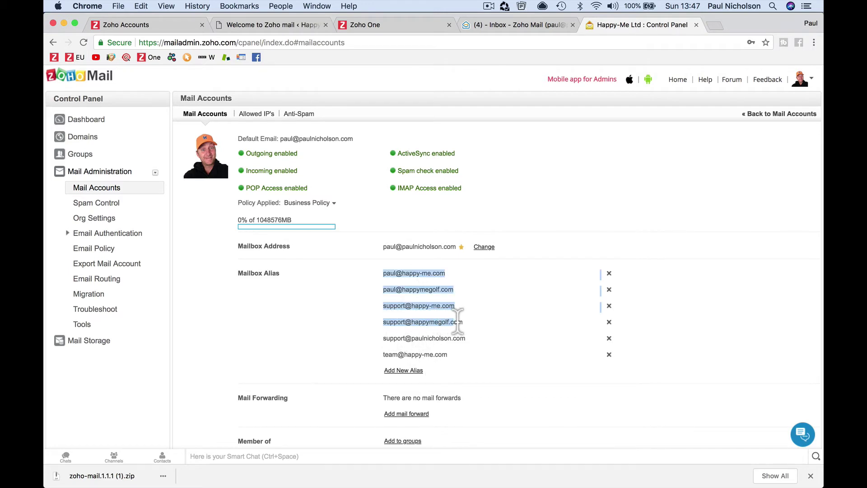
click(470, 330)
scroll(470, 343, down, 2)
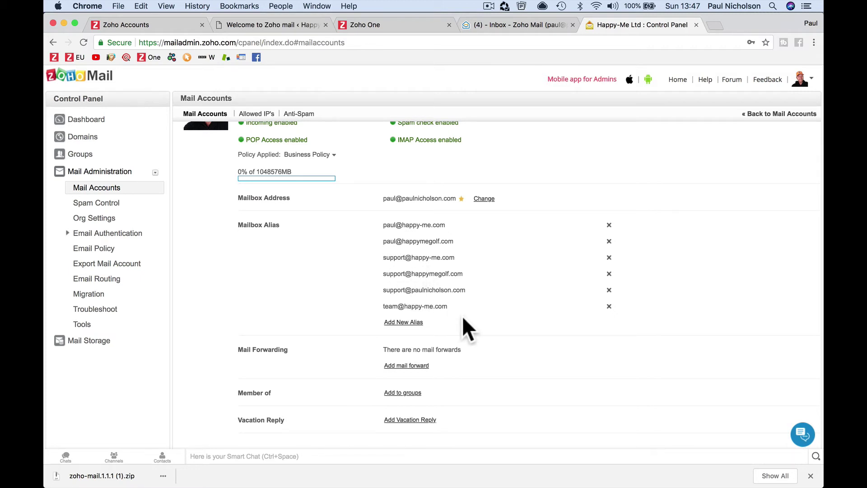
click(416, 322)
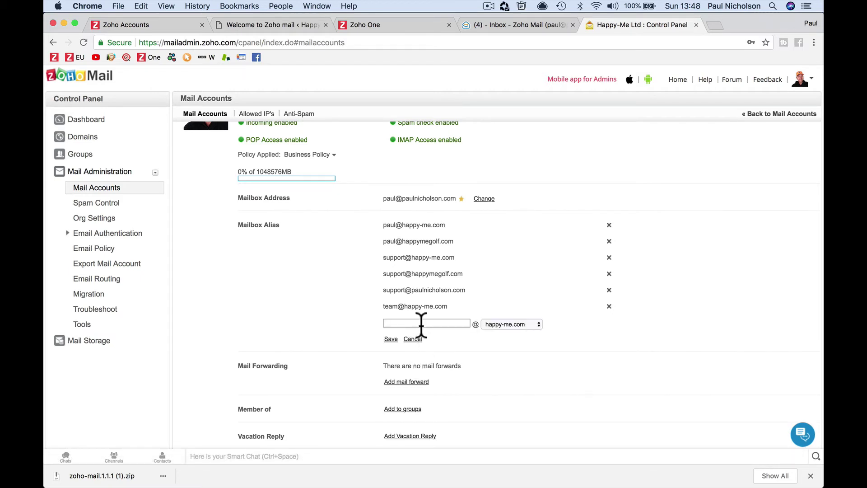
text(team)
click(514, 326)
click(513, 332)
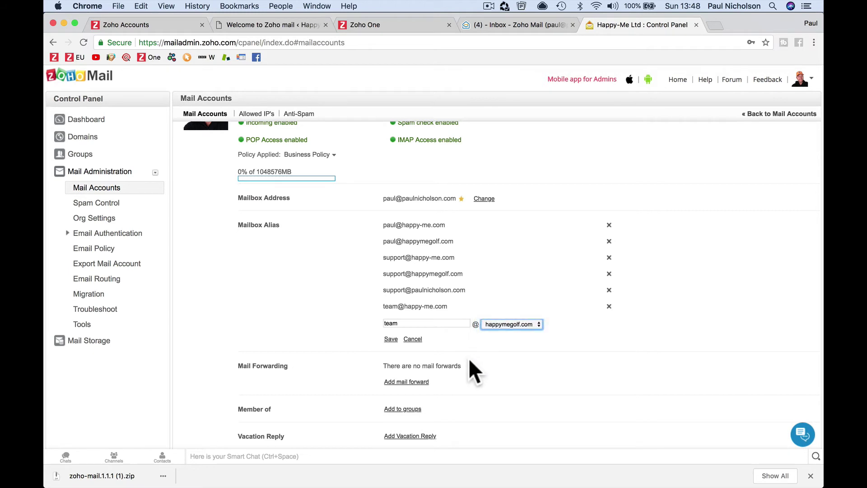
click(391, 340)
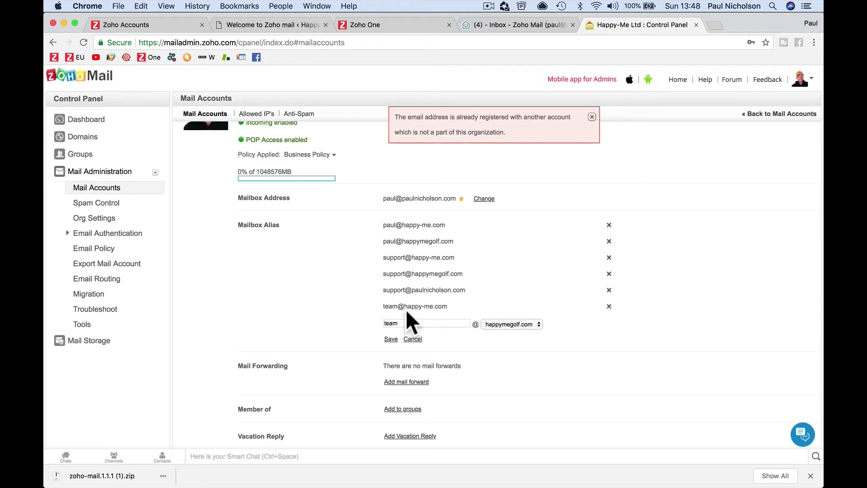
click(593, 117)
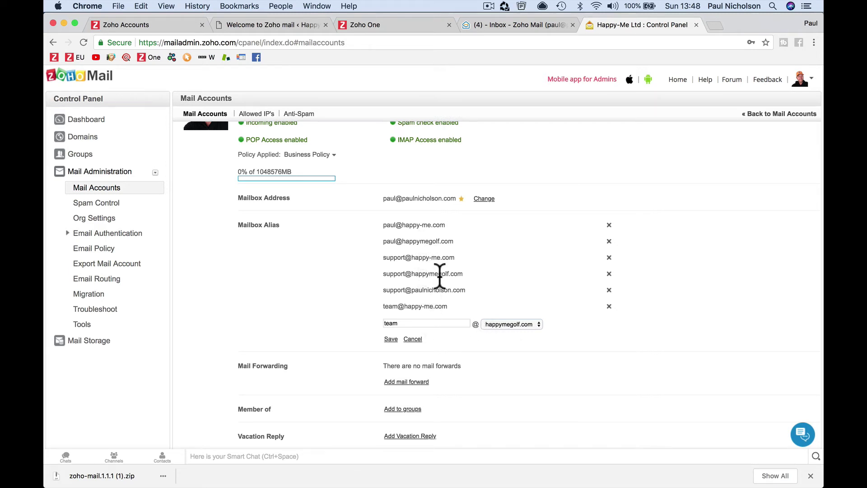
click(413, 339)
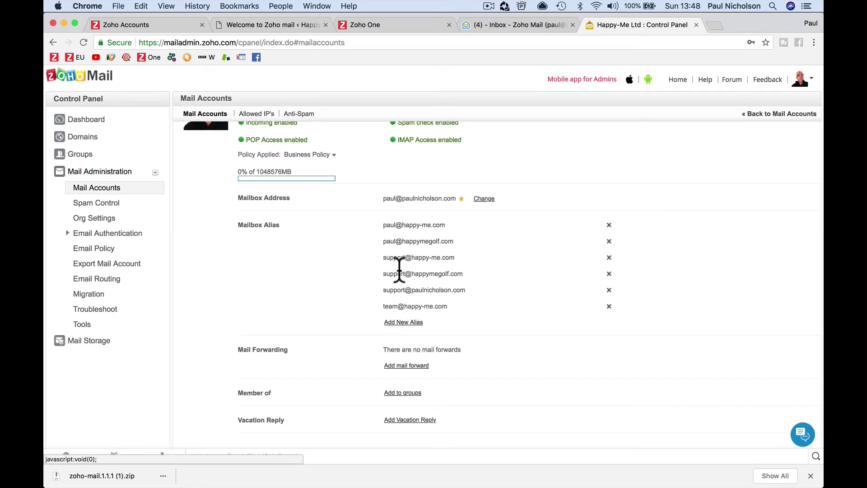
drag(383, 225, 453, 275)
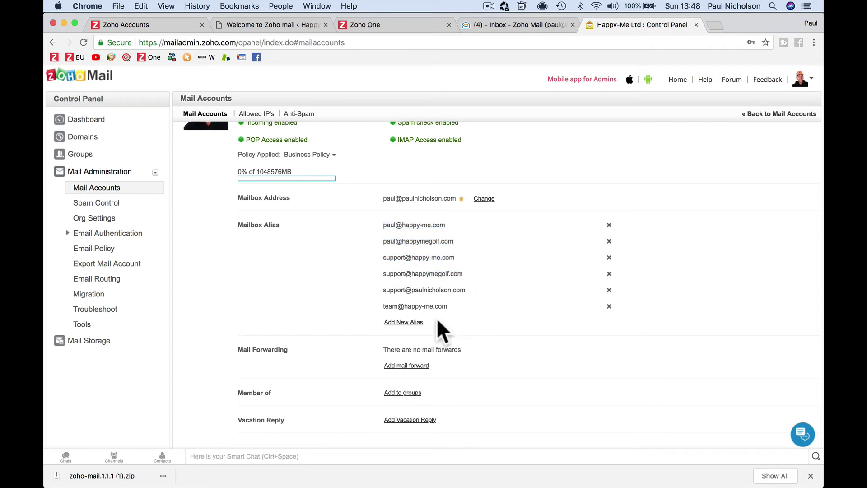
click(407, 321)
click(498, 323)
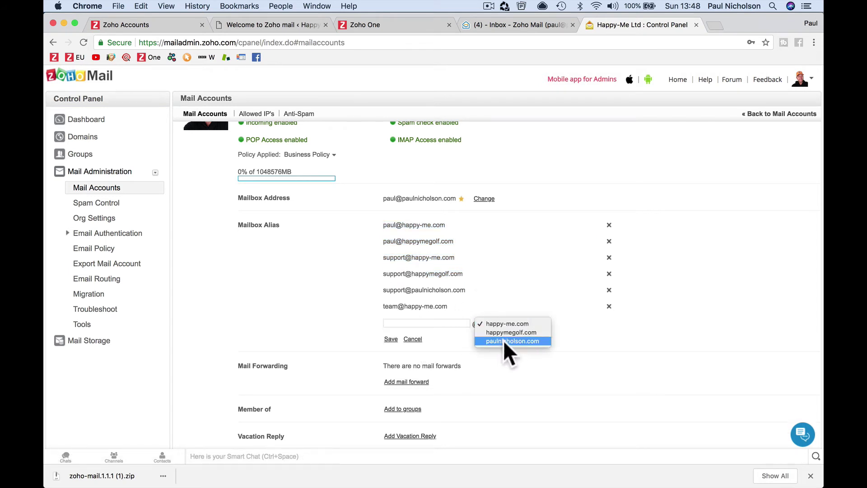
click(467, 342)
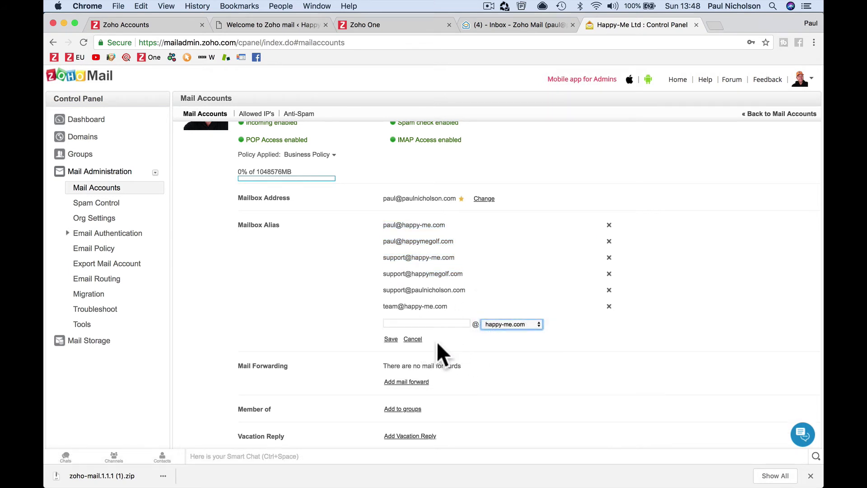
click(413, 339)
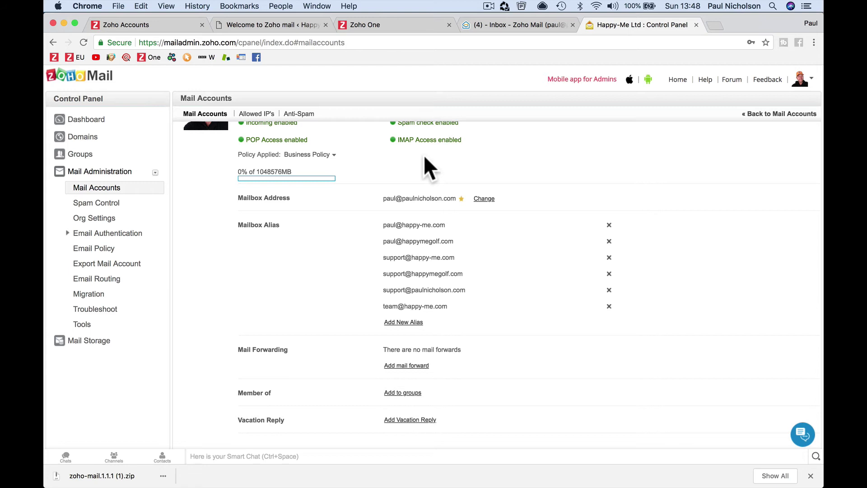
click(267, 23)
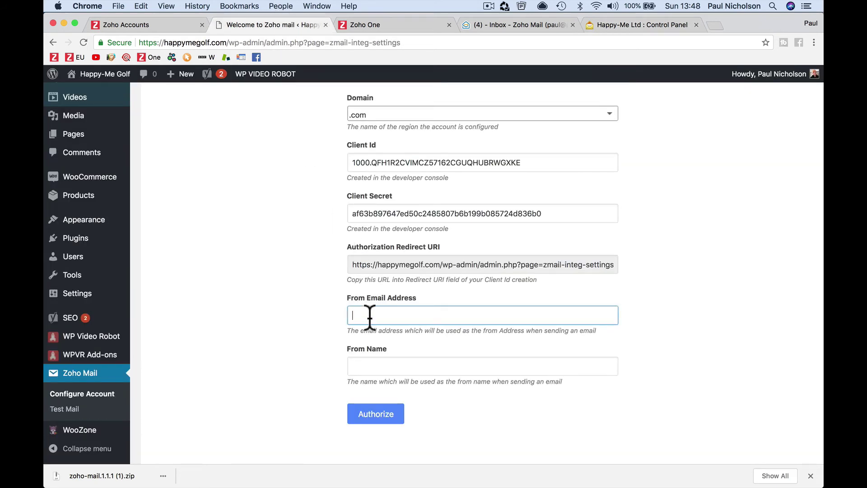
- Enter 'test' as the From Email Address and 'Support - Happy-Me Golf' as the From Name
click(482, 366)
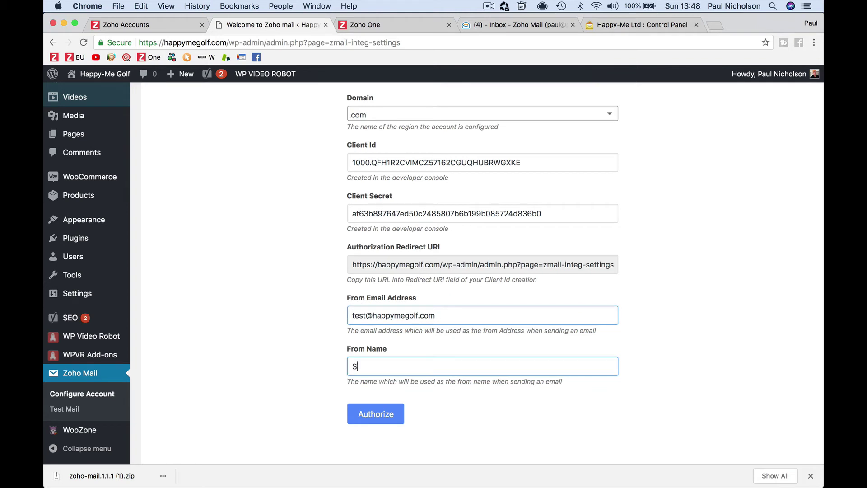
text(Suppor - Happy-Me Golf)
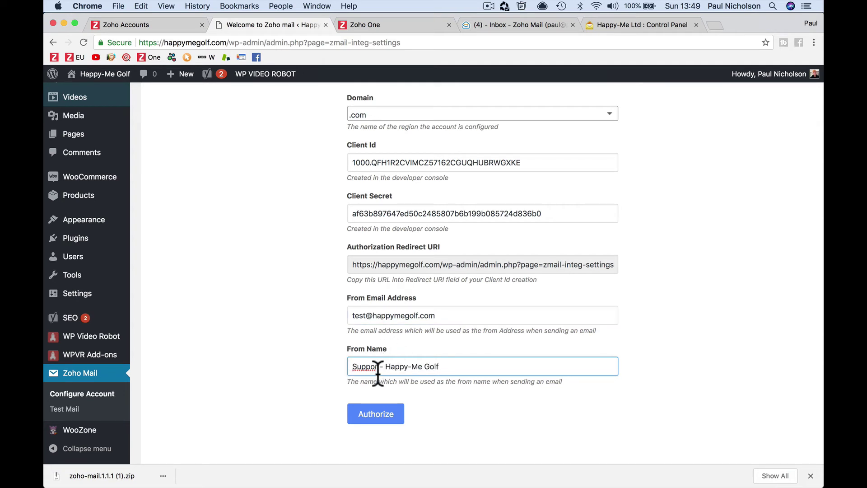
click(378, 368)
text(t)
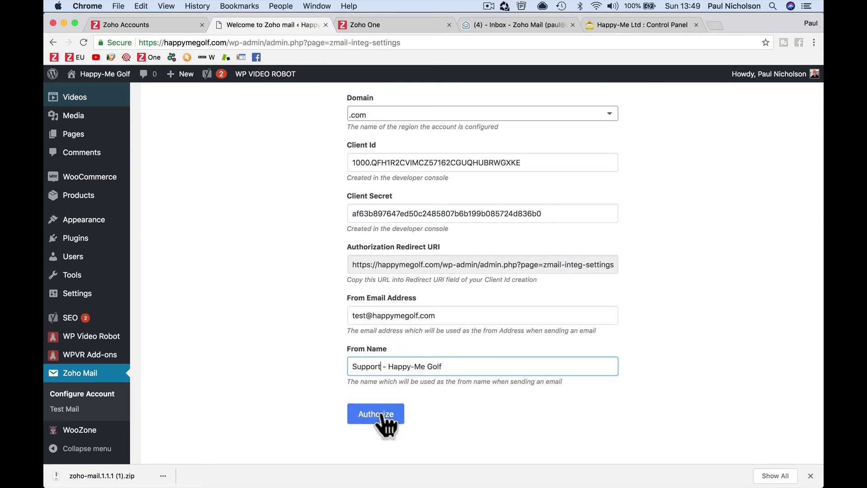
- Authorize the plugin and accept Happy-Me Golf's access request on the Zoho OAuth page
click(386, 414)
click(367, 317)
click(534, 214)
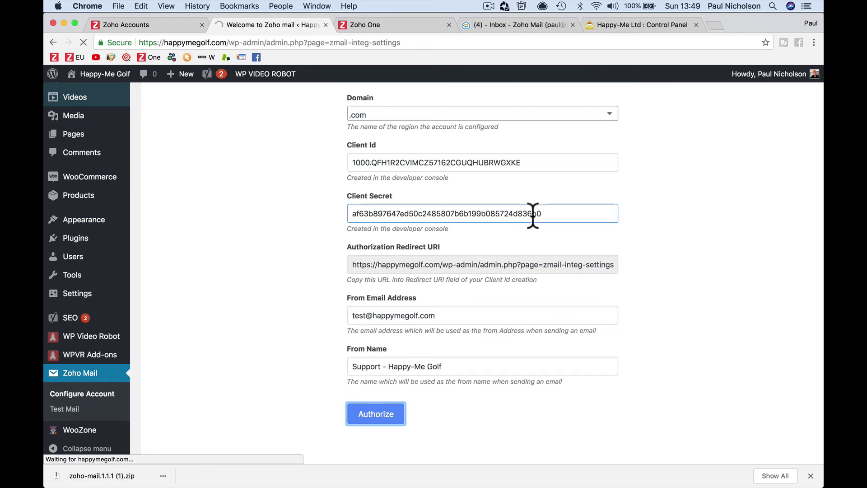
click(603, 25)
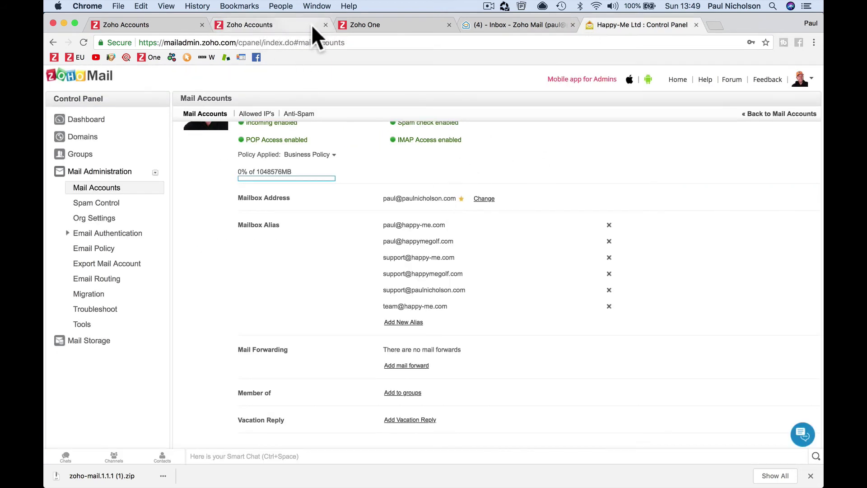
click(255, 25)
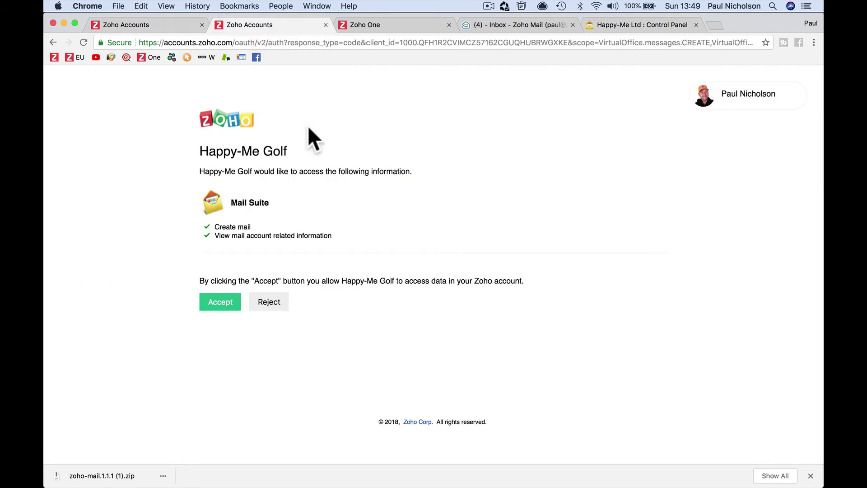
click(254, 304)
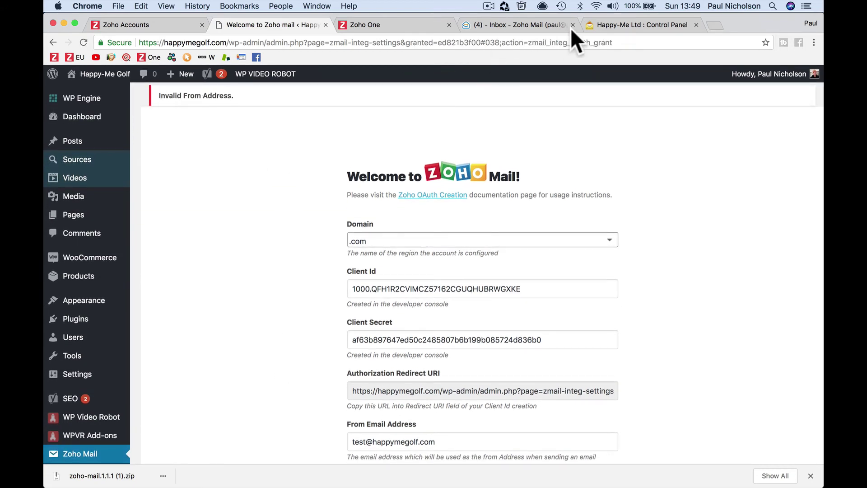
- Look up the support alias address in the Control Panel's mailbox alias list
click(586, 23)
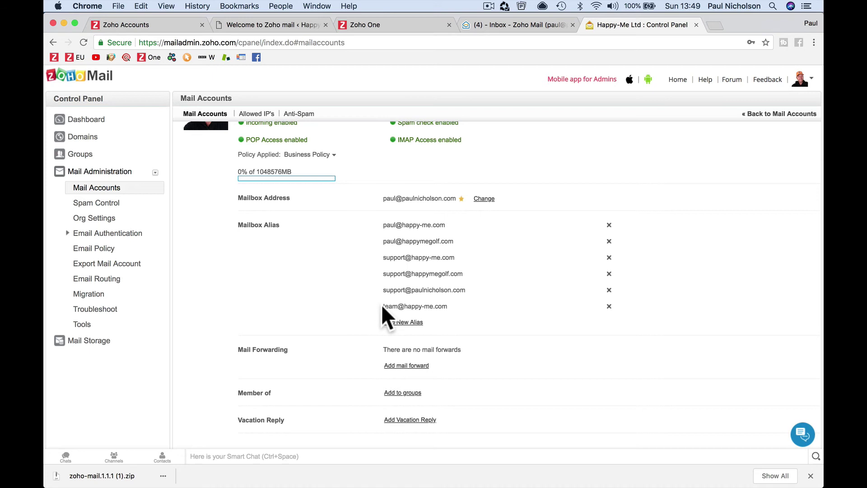
drag(385, 273, 468, 272)
click(467, 267)
- Change the From Email Address from test to support and re-authorize Zoho access
click(215, 25)
scroll(309, 273, down, 5)
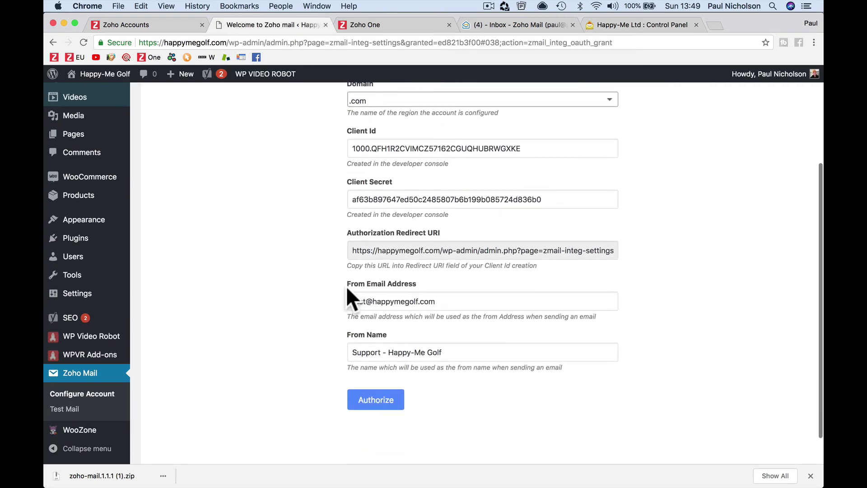
click(355, 301)
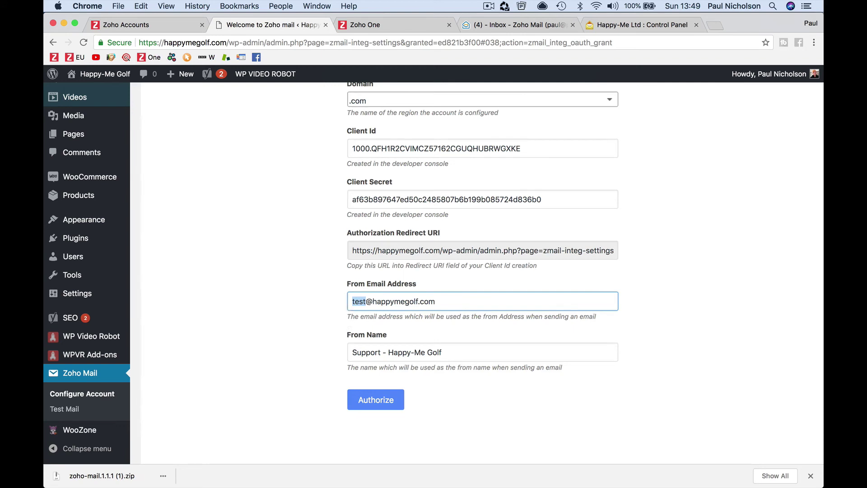
text(support)
click(367, 352)
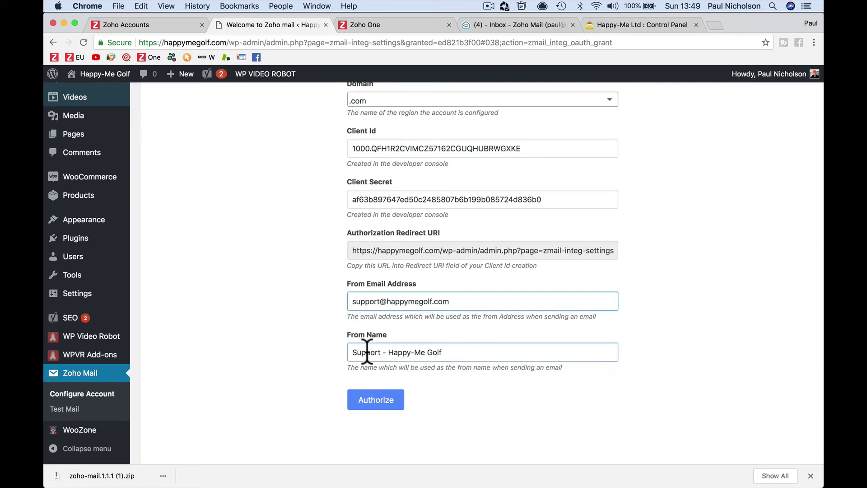
click(365, 400)
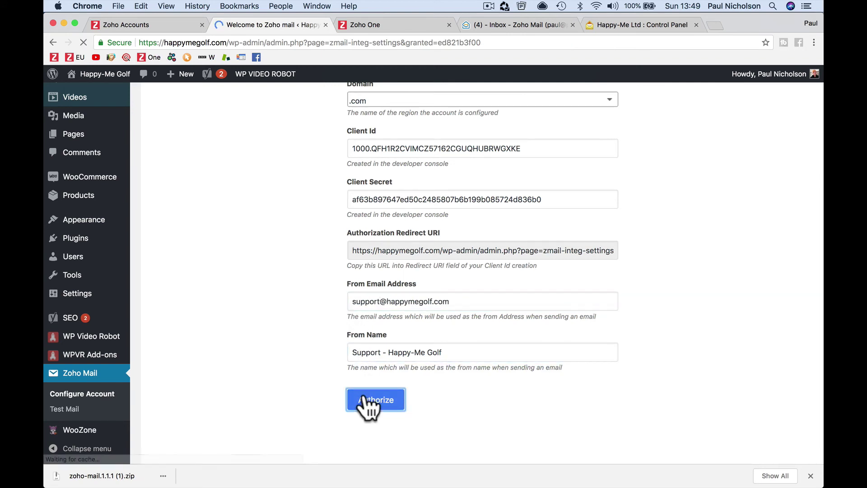
click(220, 306)
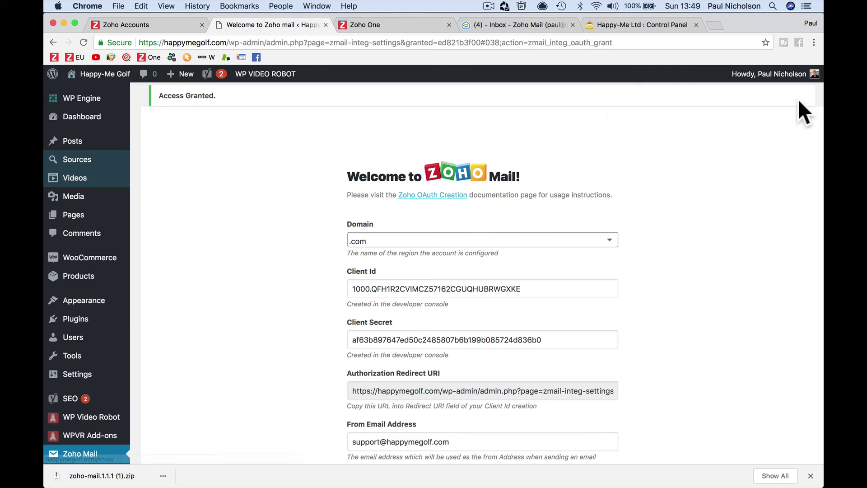
- Log out and request a password reset for the account's e-mail address on My Account
mouse_move(814, 76)
click(754, 149)
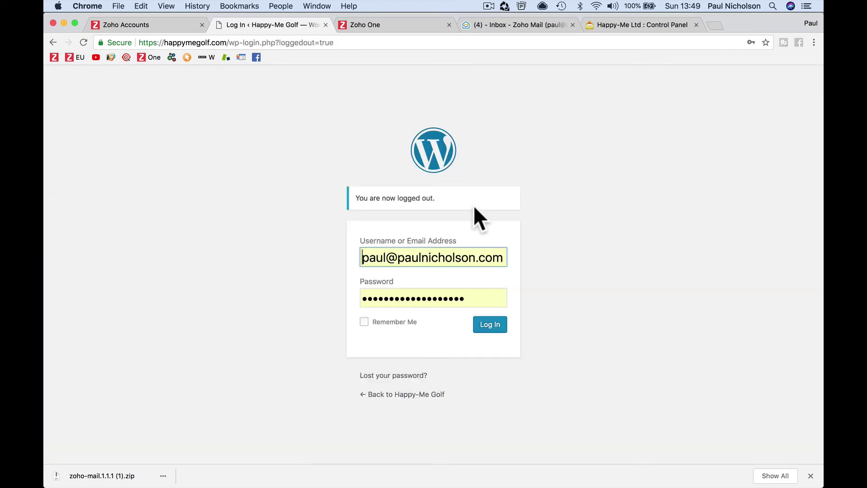
click(400, 376)
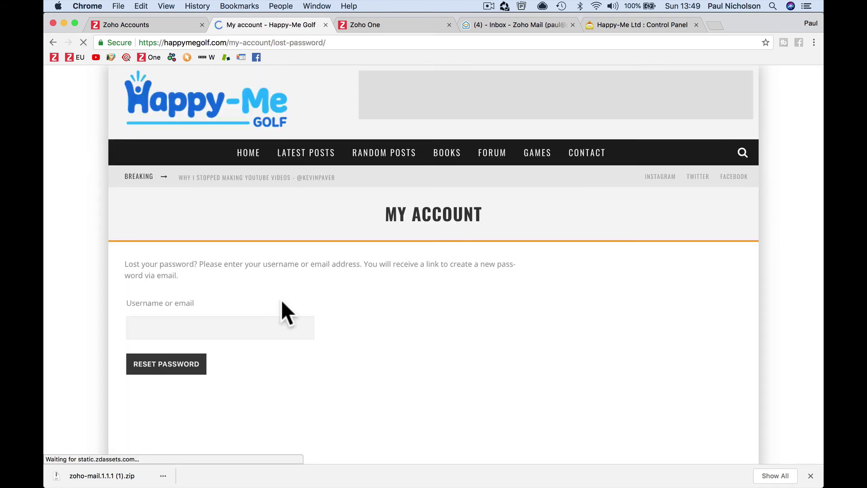
click(236, 320)
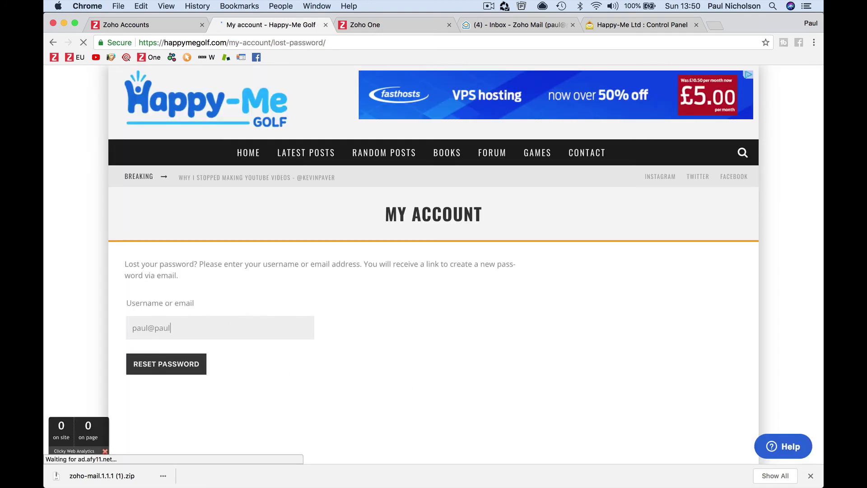
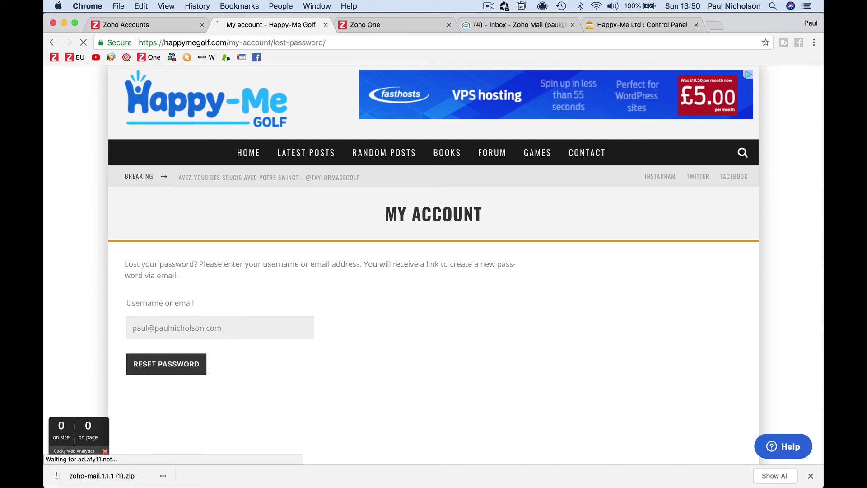
click(180, 366)
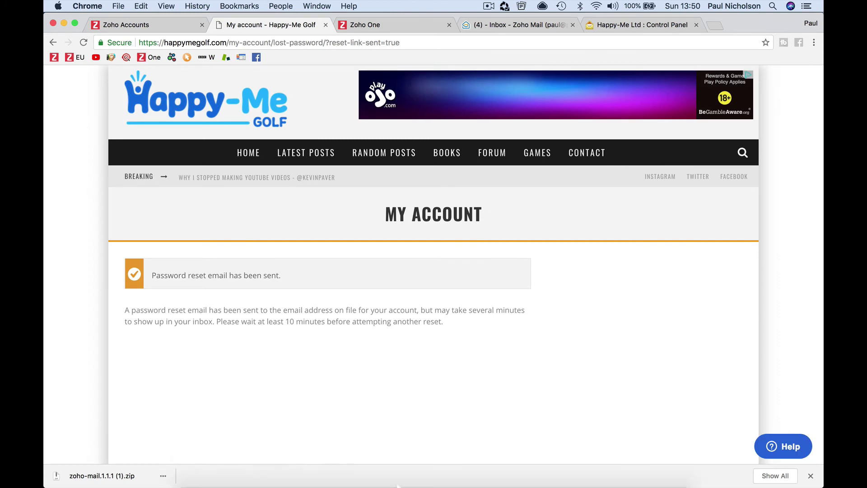
mouse_move(397, 485)
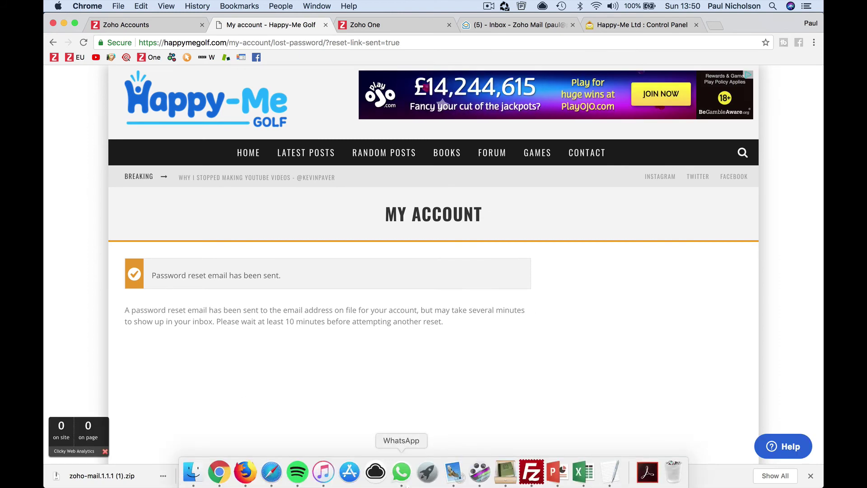
- Open the newest password reset email in Mail and check its sender address
click(454, 472)
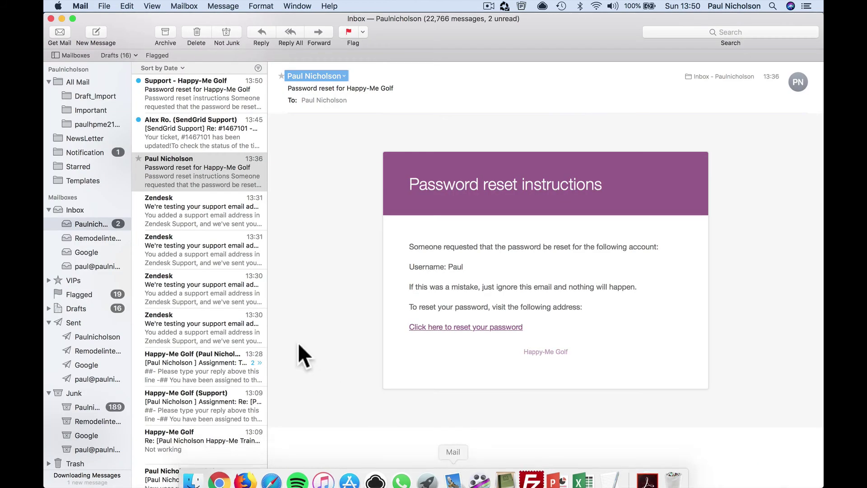
click(150, 80)
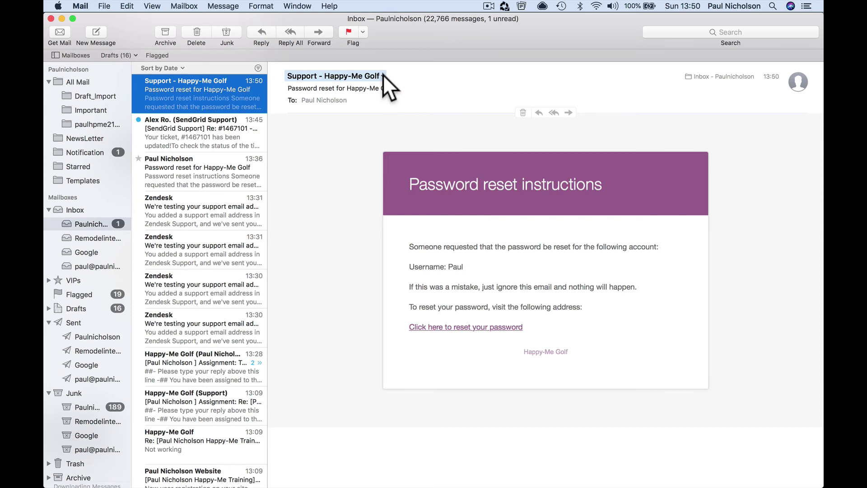
click(383, 76)
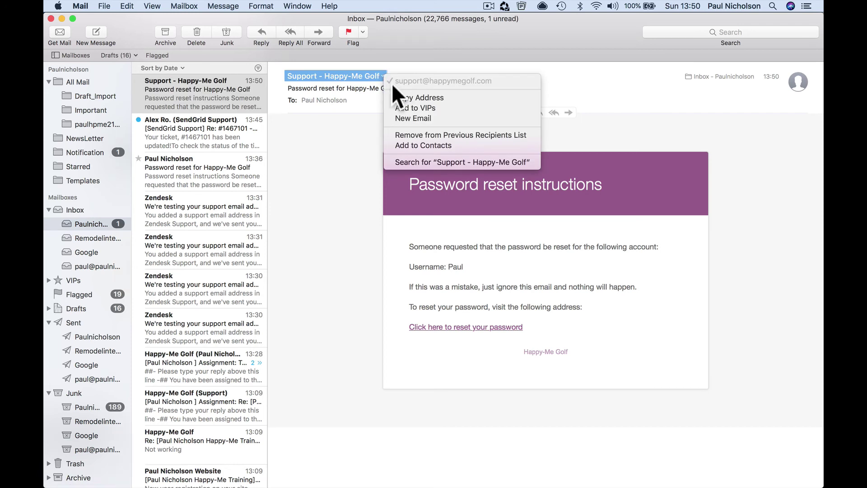
click(492, 80)
- Compare the earlier reset email's sender with the new one's, then return to the browser
click(221, 166)
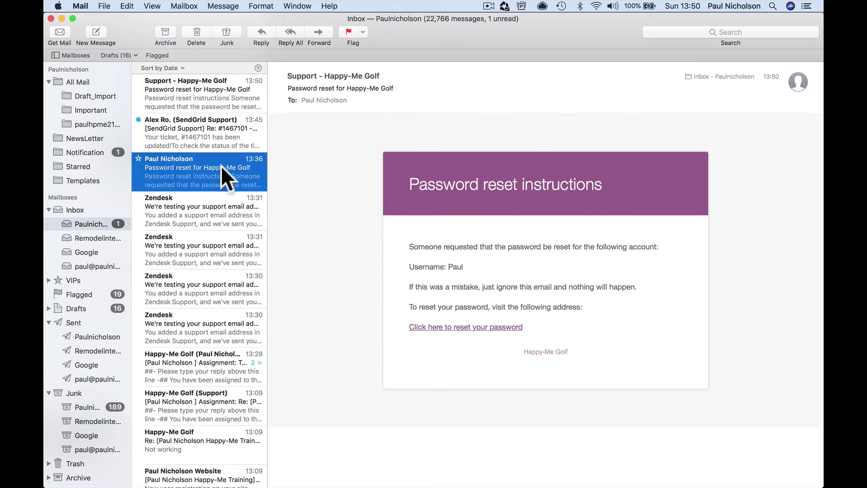
click(338, 75)
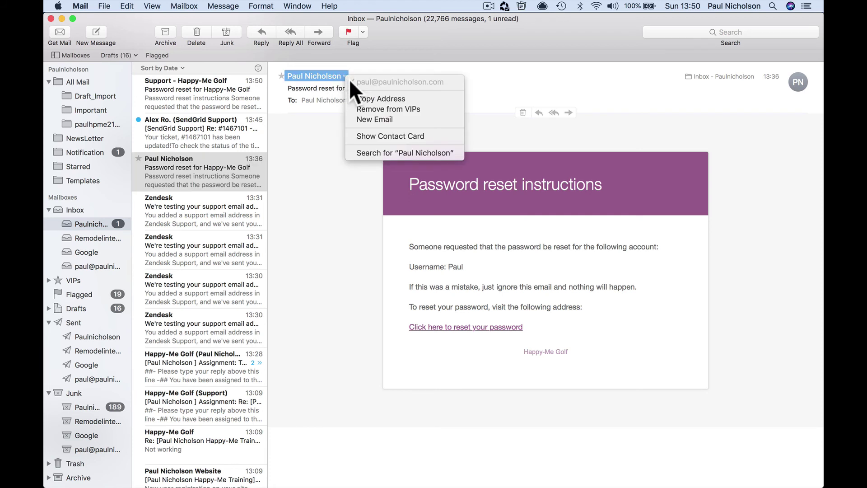
click(284, 112)
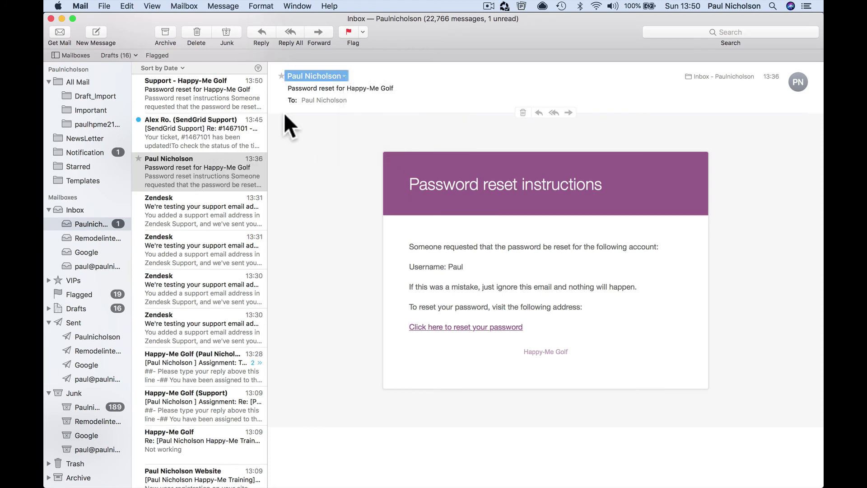
click(232, 85)
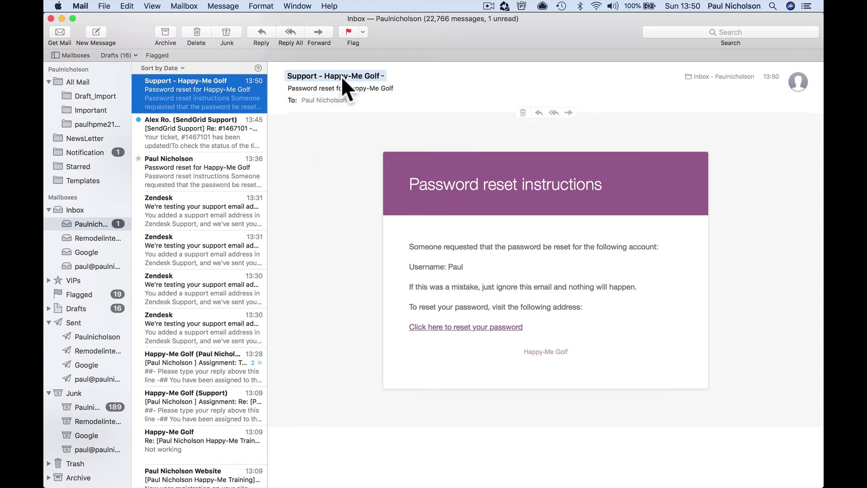
click(380, 77)
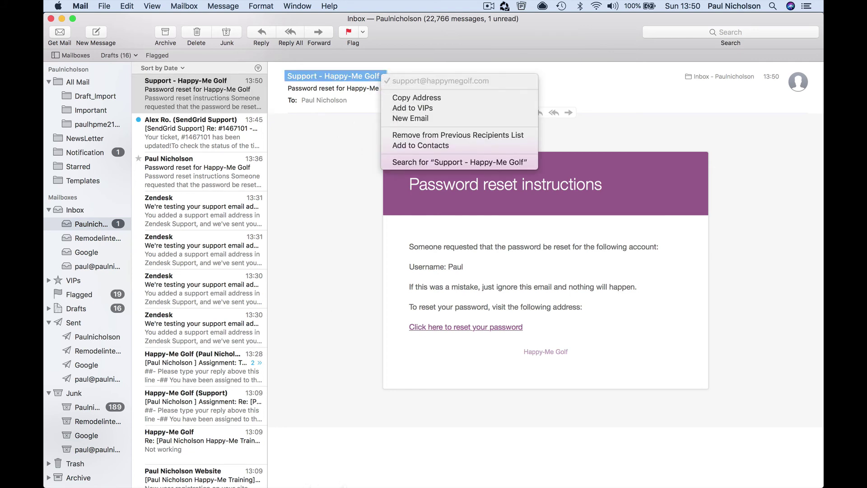
click(319, 465)
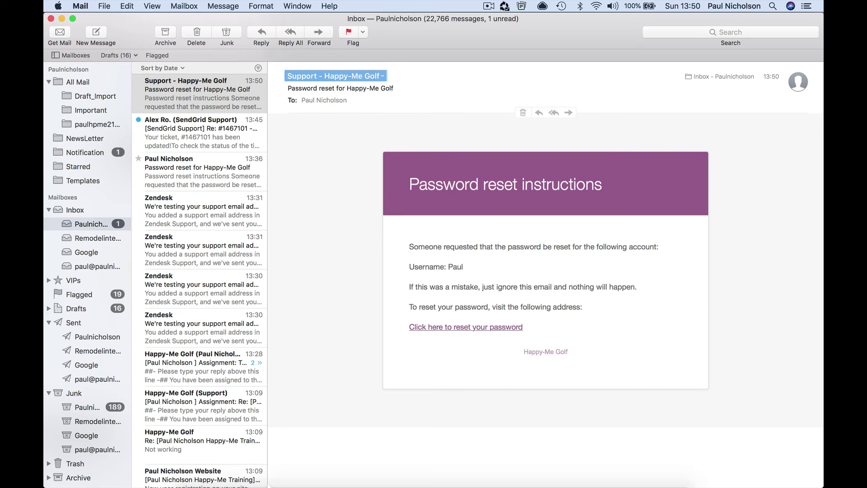
click(233, 483)
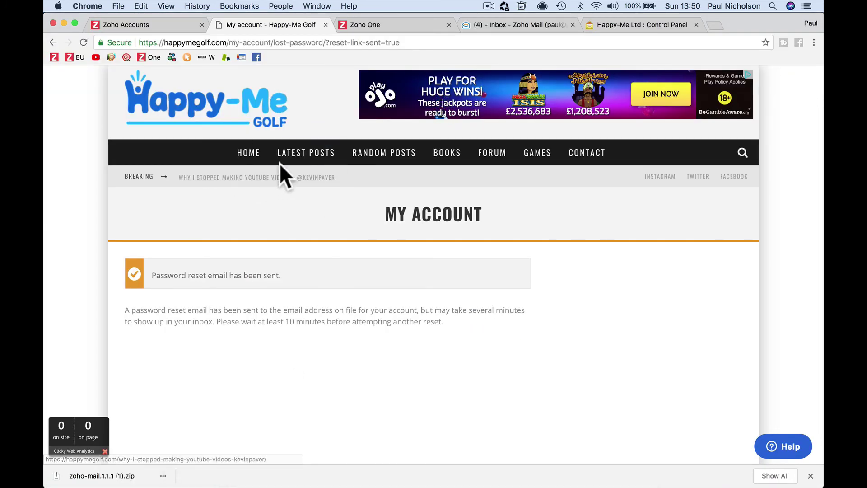
- Go to the site's wp-admin, log in, and open the Zoho Mail plugin settings
click(233, 43)
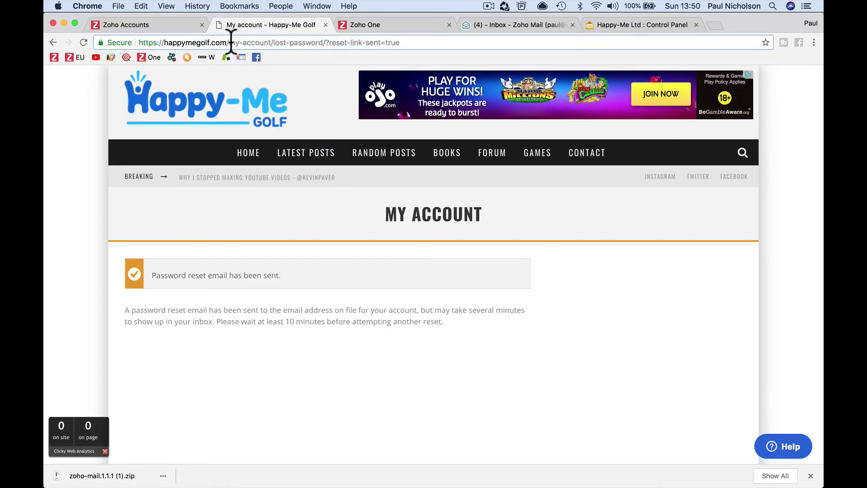
drag(229, 42, 235, 58)
text(wp-admin)
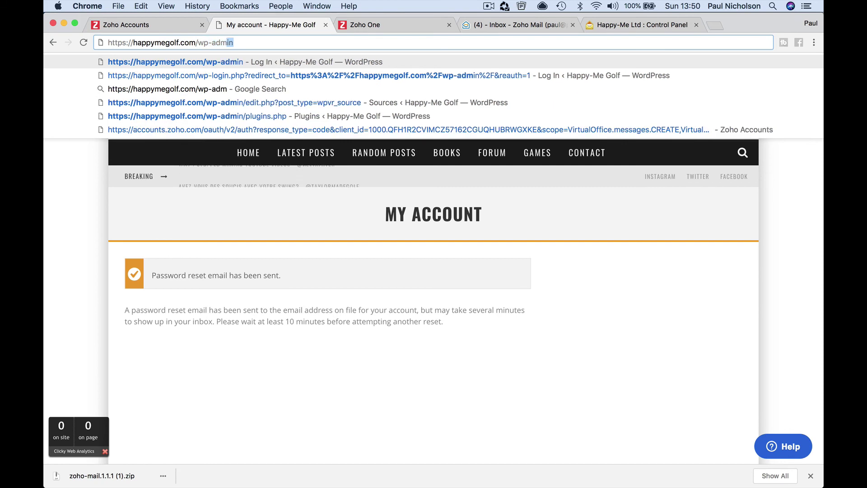
key(Return)
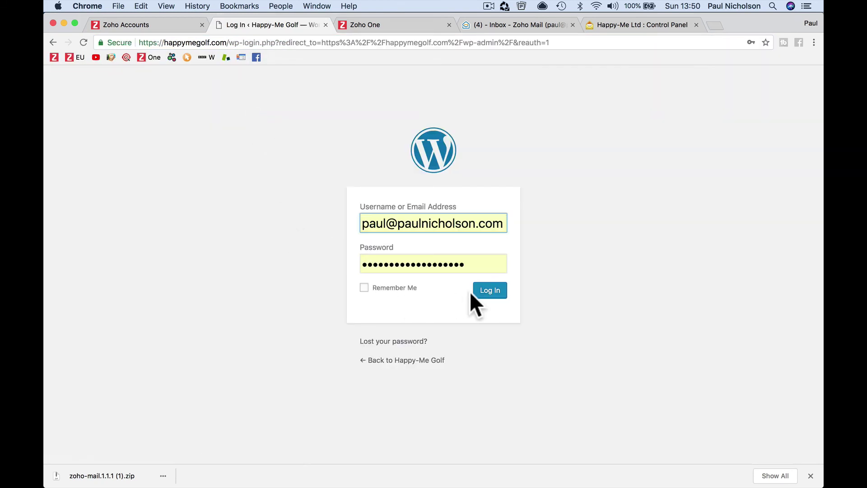
click(489, 293)
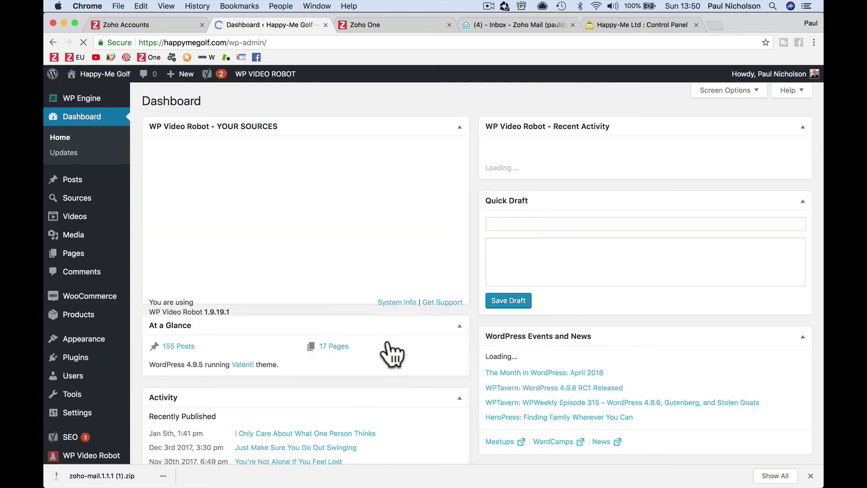
scroll(90, 443, down, 5)
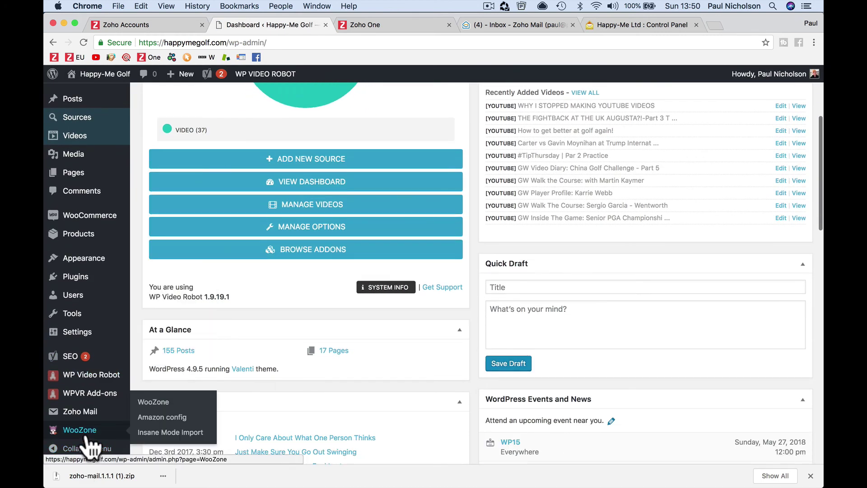
click(80, 411)
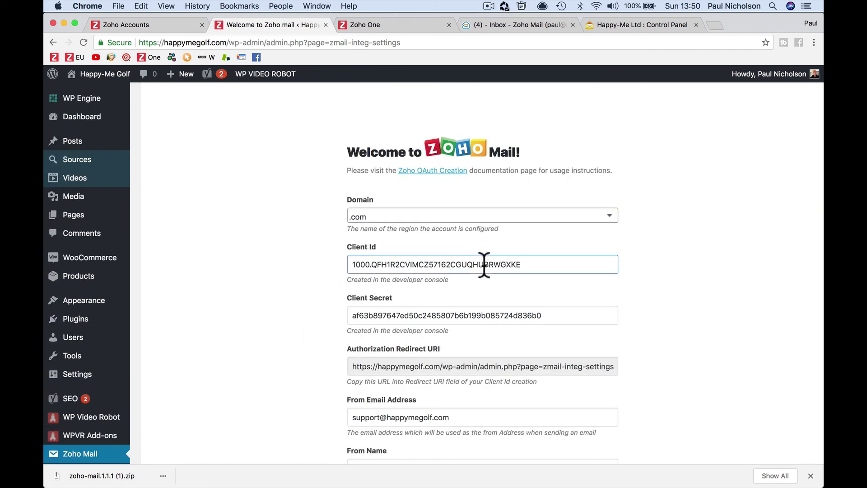
- Delete the Happy-Me Golf client from the Zoho developer console's API credentials list
click(156, 26)
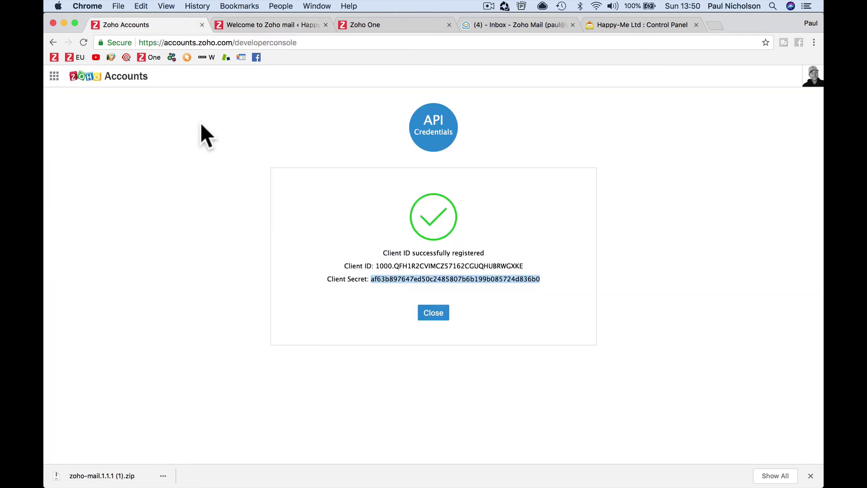
click(427, 316)
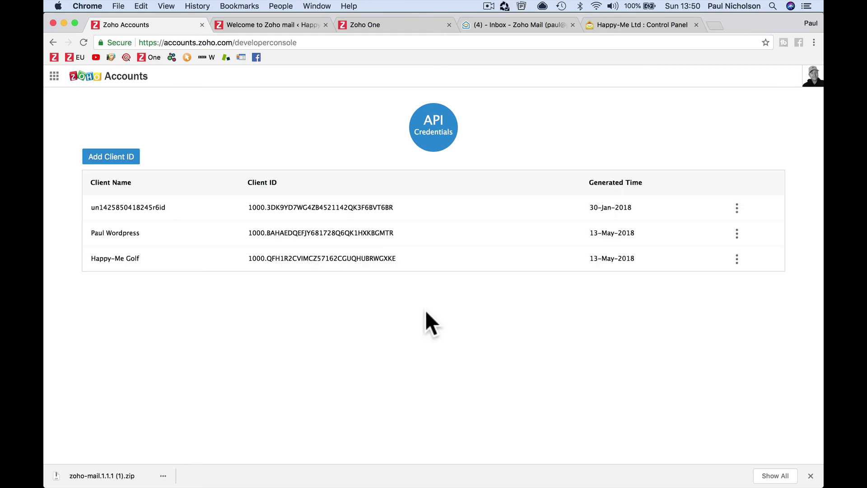
click(737, 258)
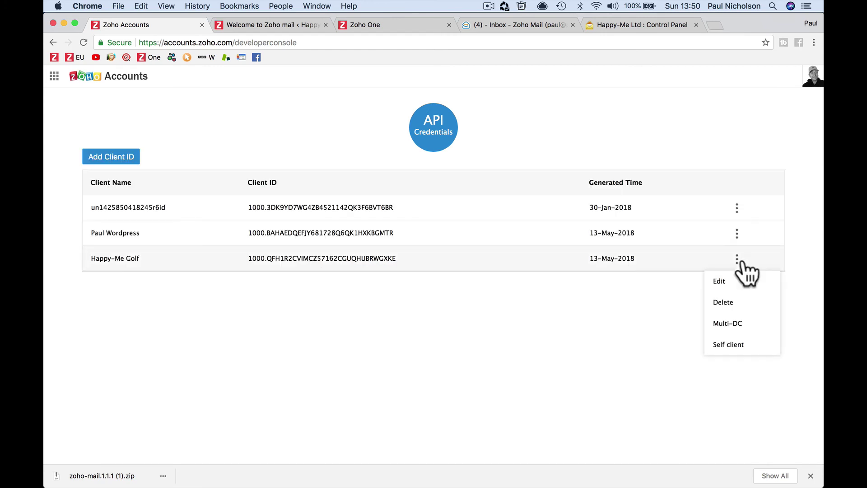
click(723, 303)
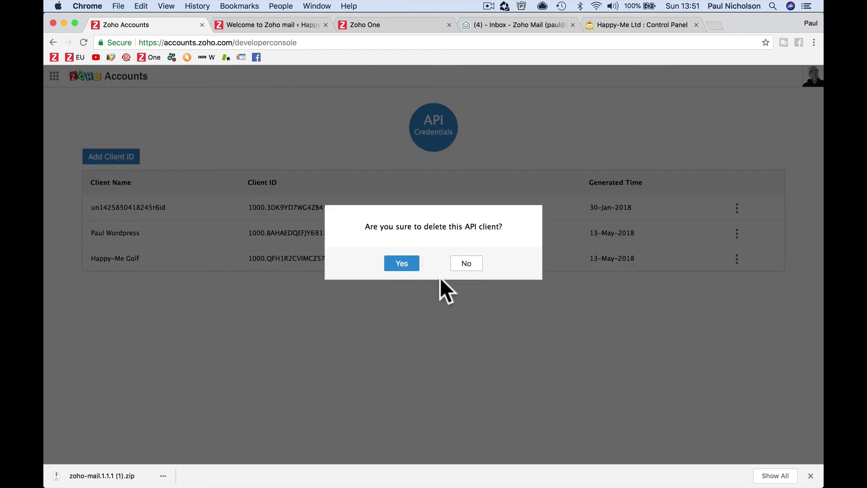
click(400, 267)
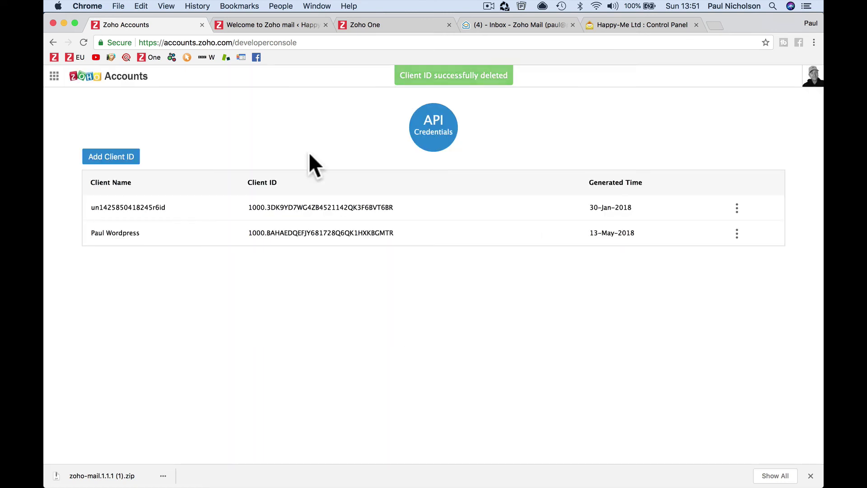
click(249, 27)
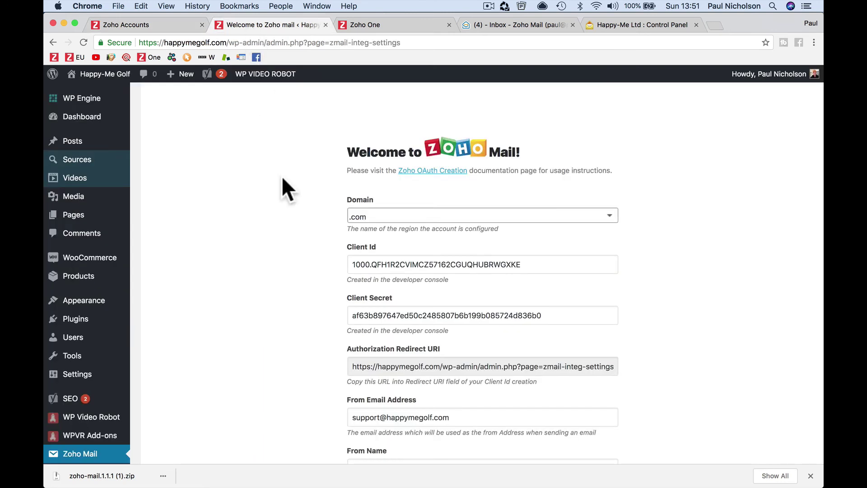
scroll(348, 300, down, 5)
click(356, 303)
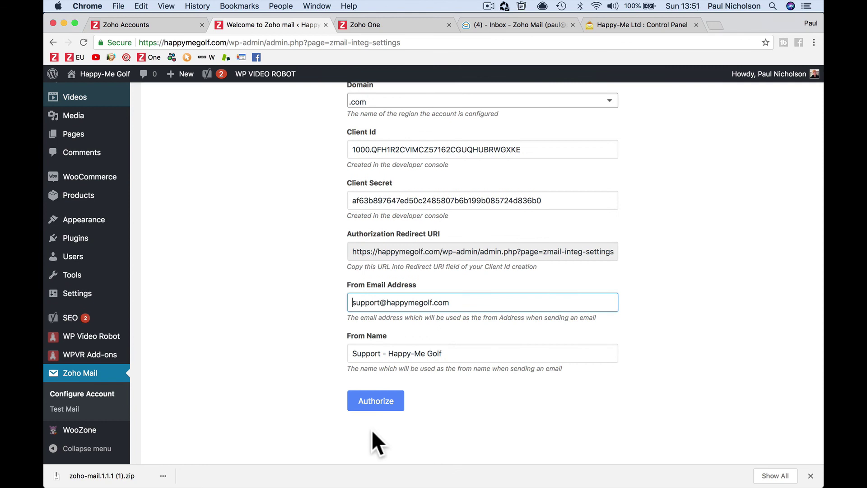
drag(356, 302, 466, 309)
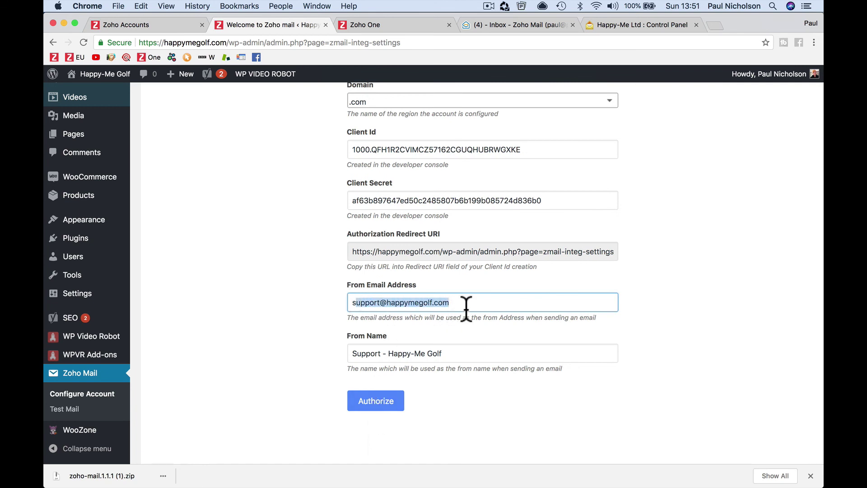
click(390, 360)
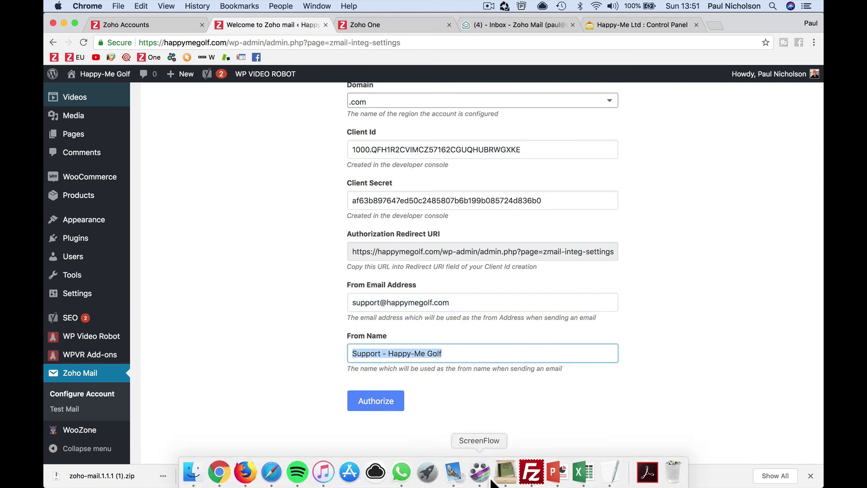
click(452, 469)
click(197, 89)
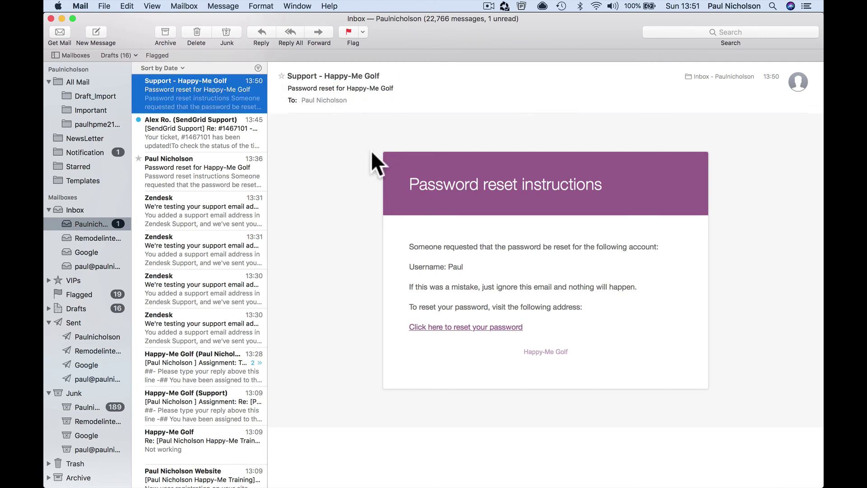
click(220, 472)
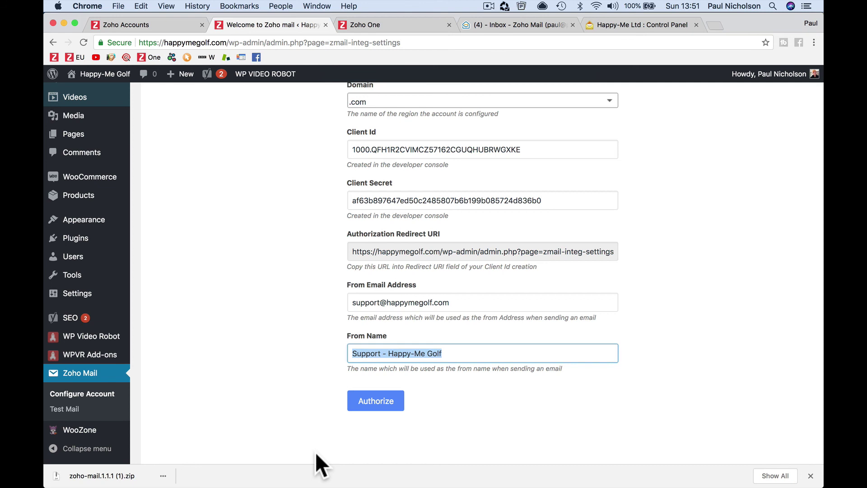
- Load paulnicholson.com and open the Ask a question form
click(310, 42)
text(paulnicholson.com)
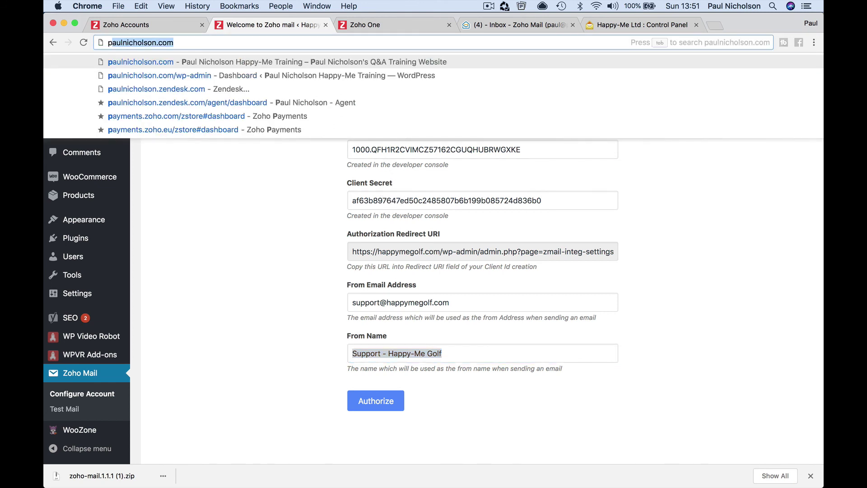
key(Return)
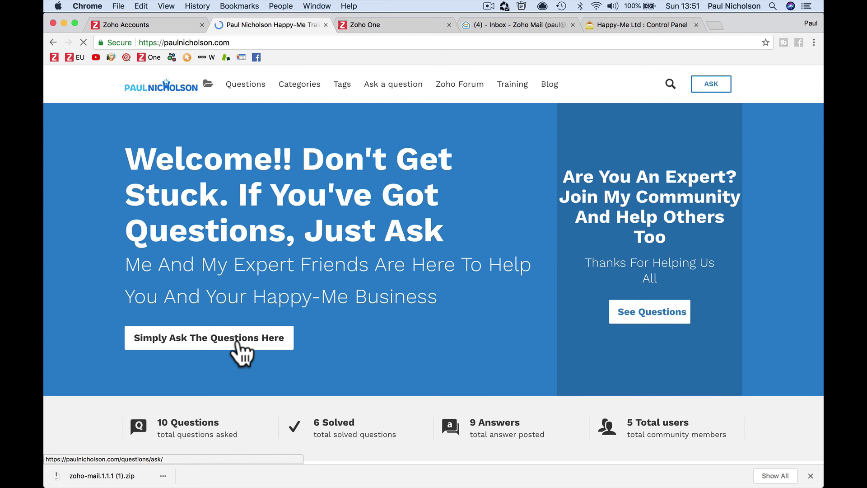
click(237, 343)
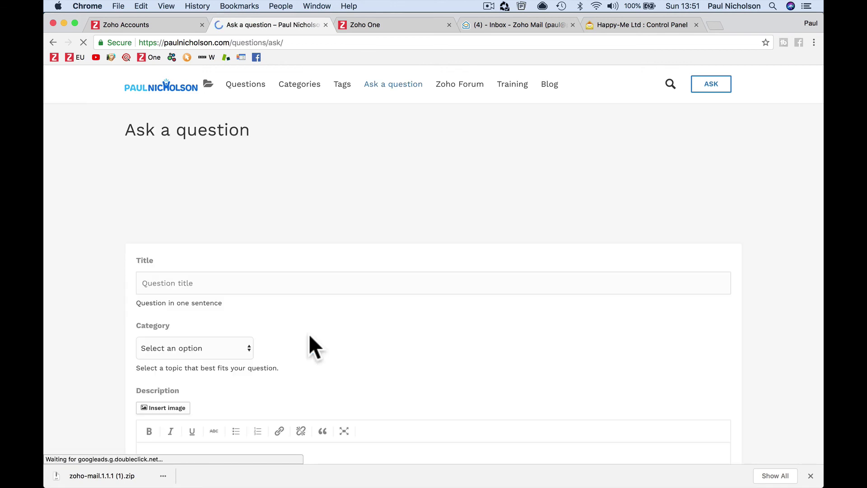
scroll(283, 280, down, 5)
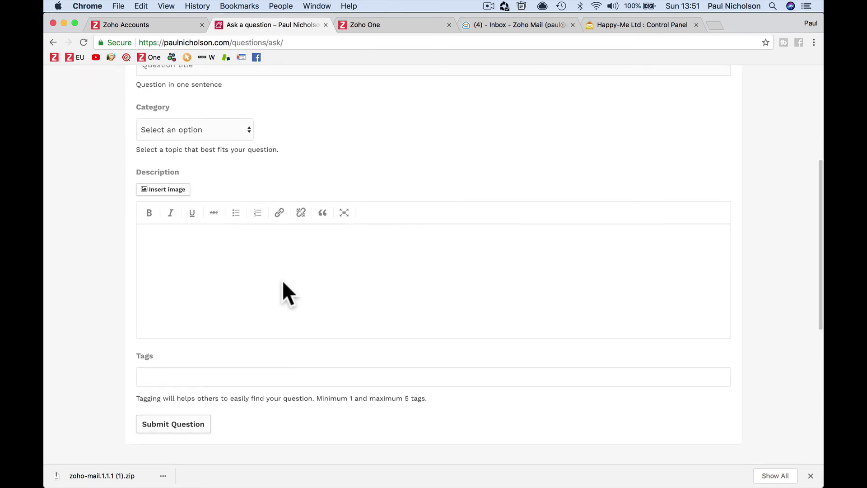
scroll(283, 280, up, 3)
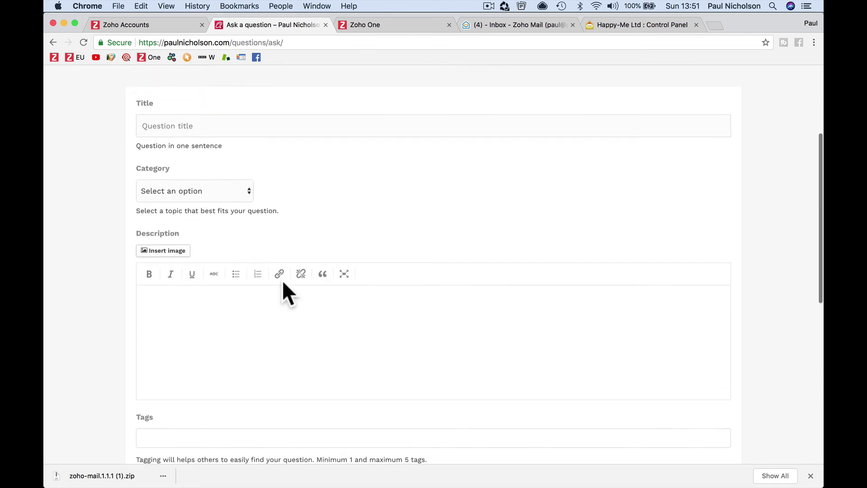
- Set the question Category to Wordpress and place the caret in Description
click(315, 133)
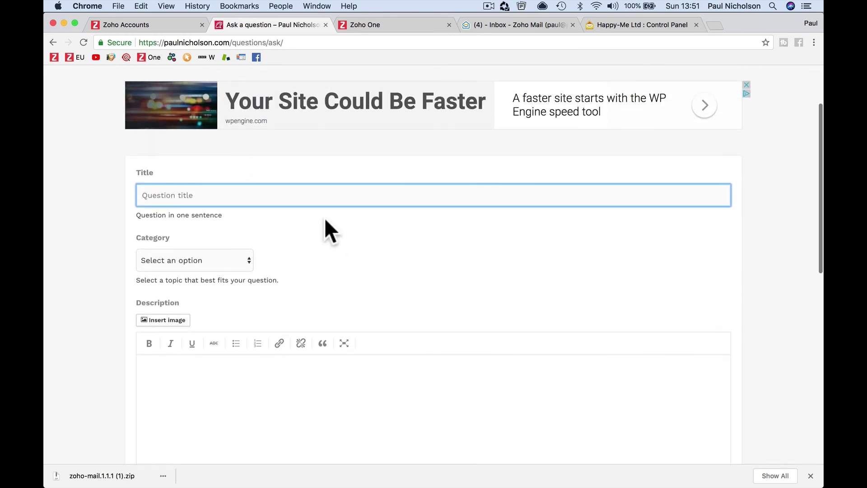
scroll(262, 203, down, 3)
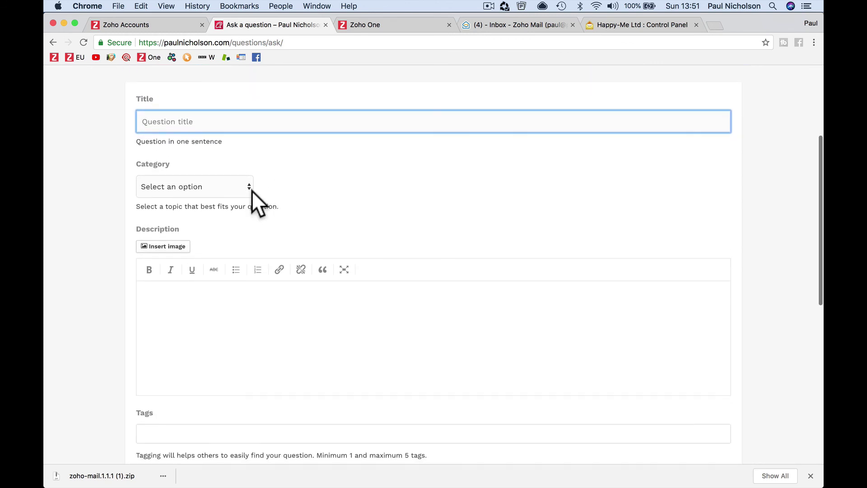
click(249, 188)
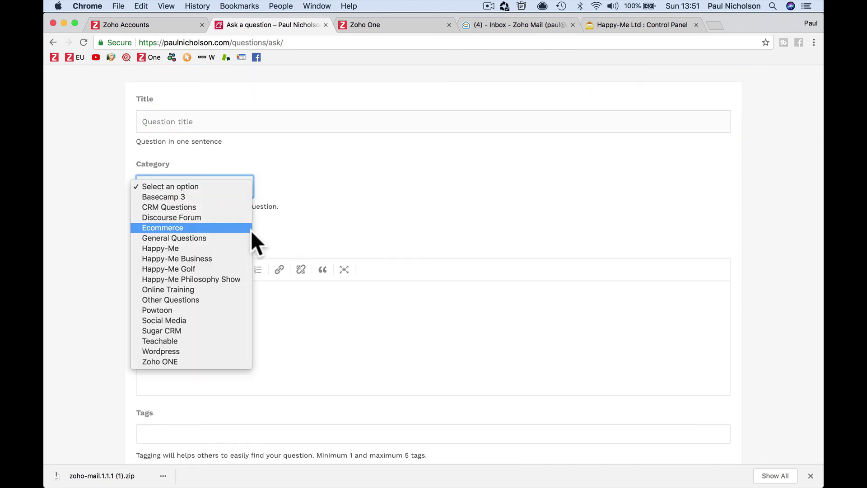
click(204, 351)
click(277, 329)
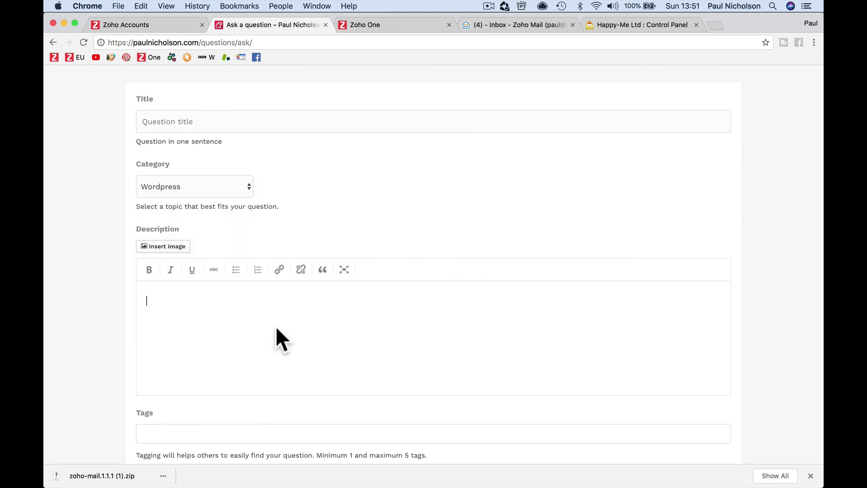